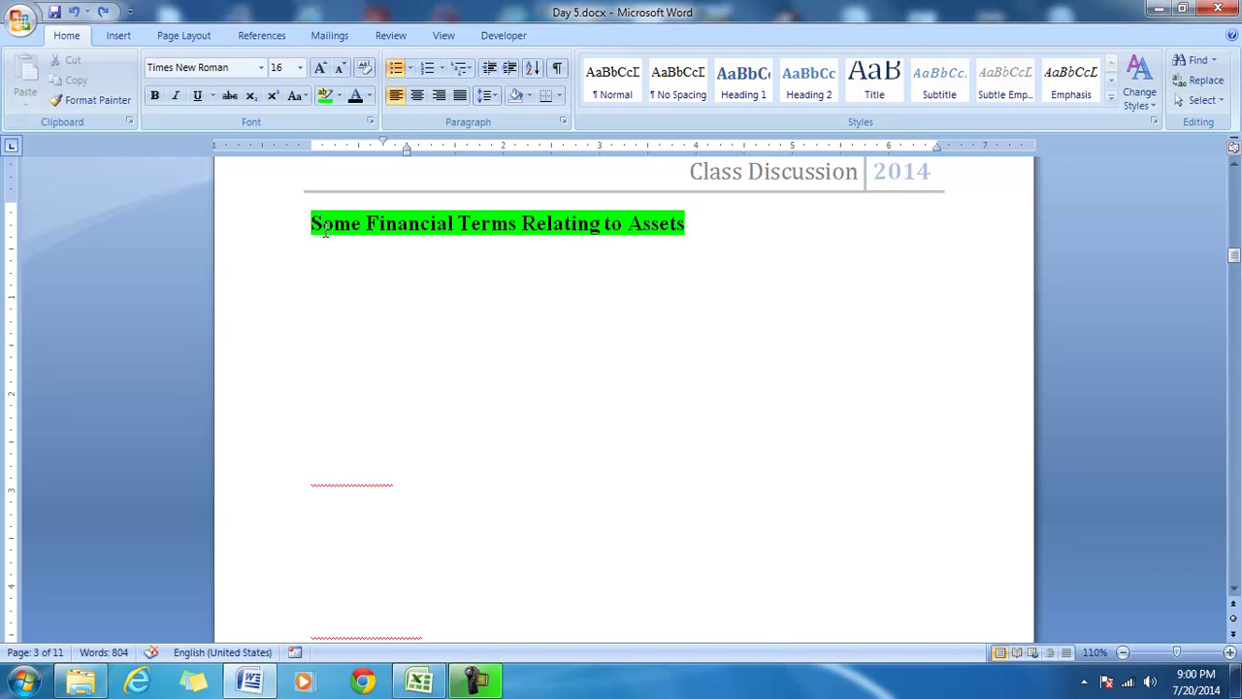
Step: Turn the invisible lines below the green assets heading black to reveal the Costs of Goods Sold notes
{"action": "left_click_drag", "start_coordinate": [311, 224], "coordinate": [690, 225]}
{"action": "left_click", "coordinate": [583, 225]}
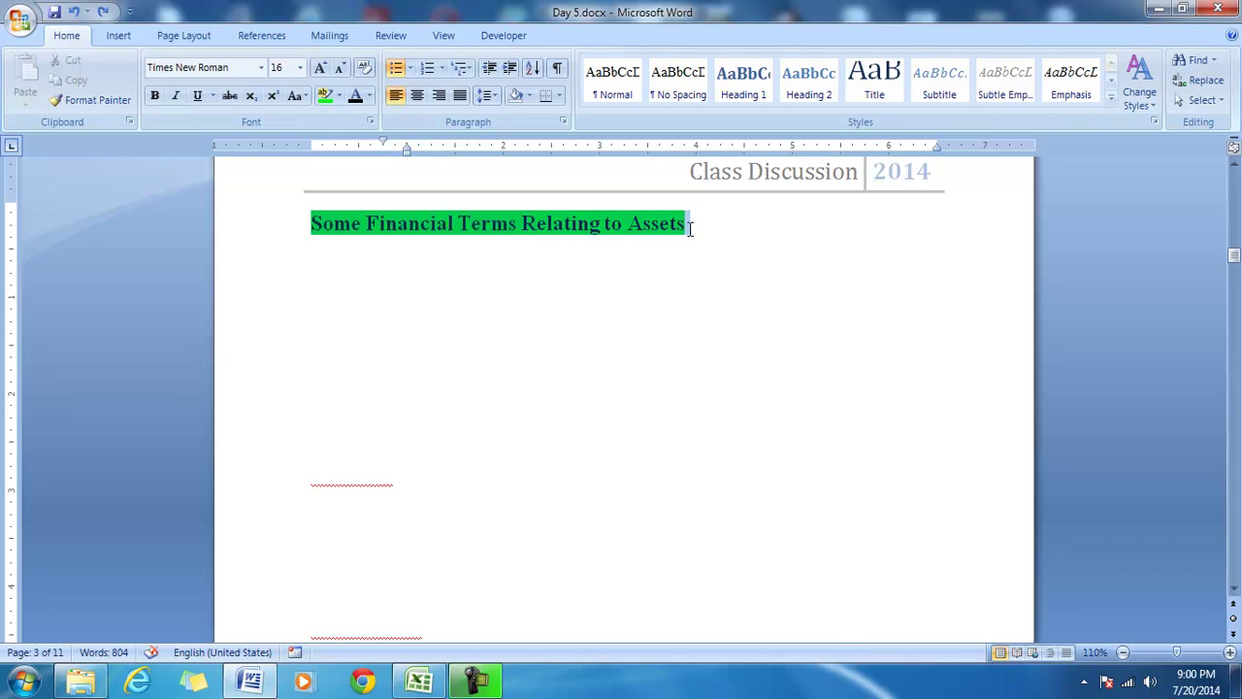
{"action": "mouse_move", "coordinate": [688, 228]}
{"action": "left_mouse_down"}
{"action": "mouse_move", "coordinate": [601, 231]}
{"action": "mouse_move", "coordinate": [670, 239]}
{"action": "left_mouse_up"}
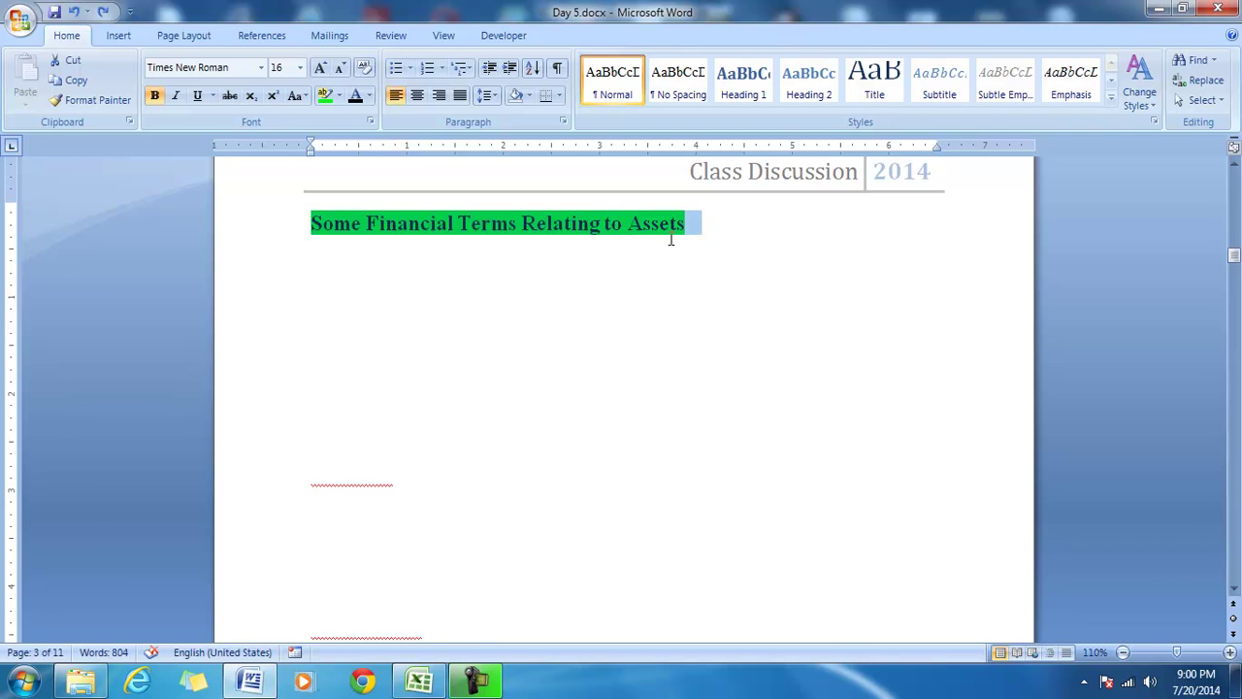
{"action": "left_click", "coordinate": [499, 289]}
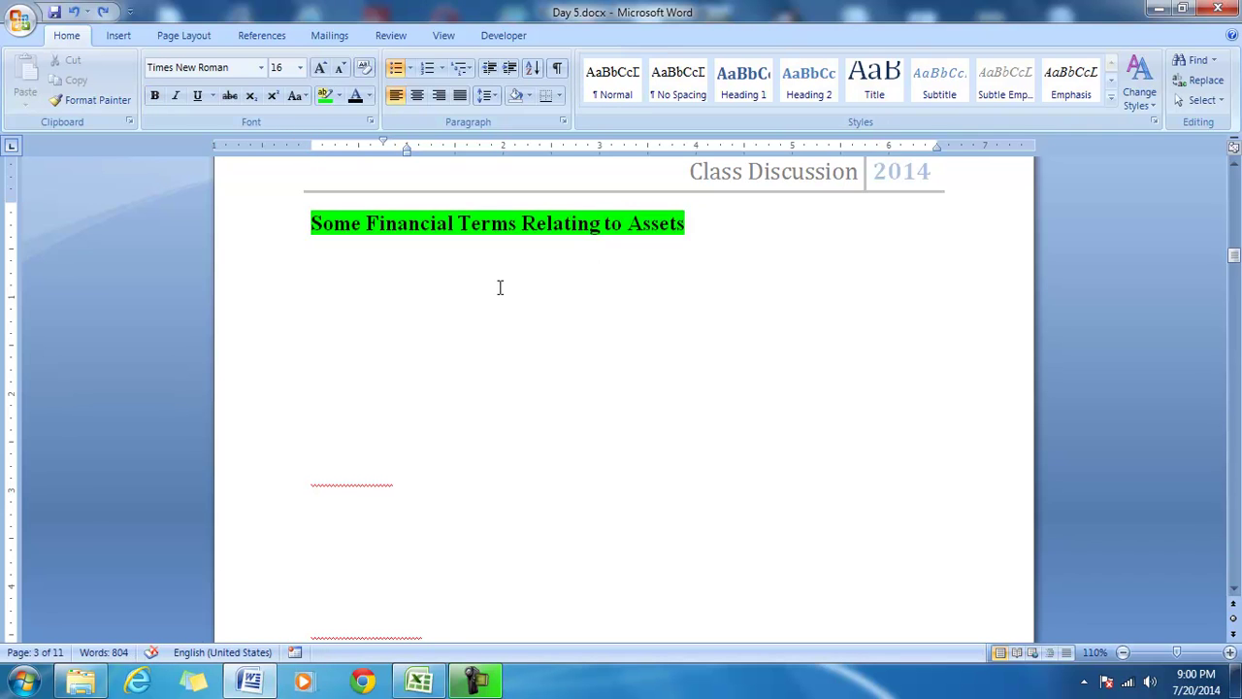
{"action": "left_click_drag", "start_coordinate": [323, 266], "coordinate": [572, 375]}
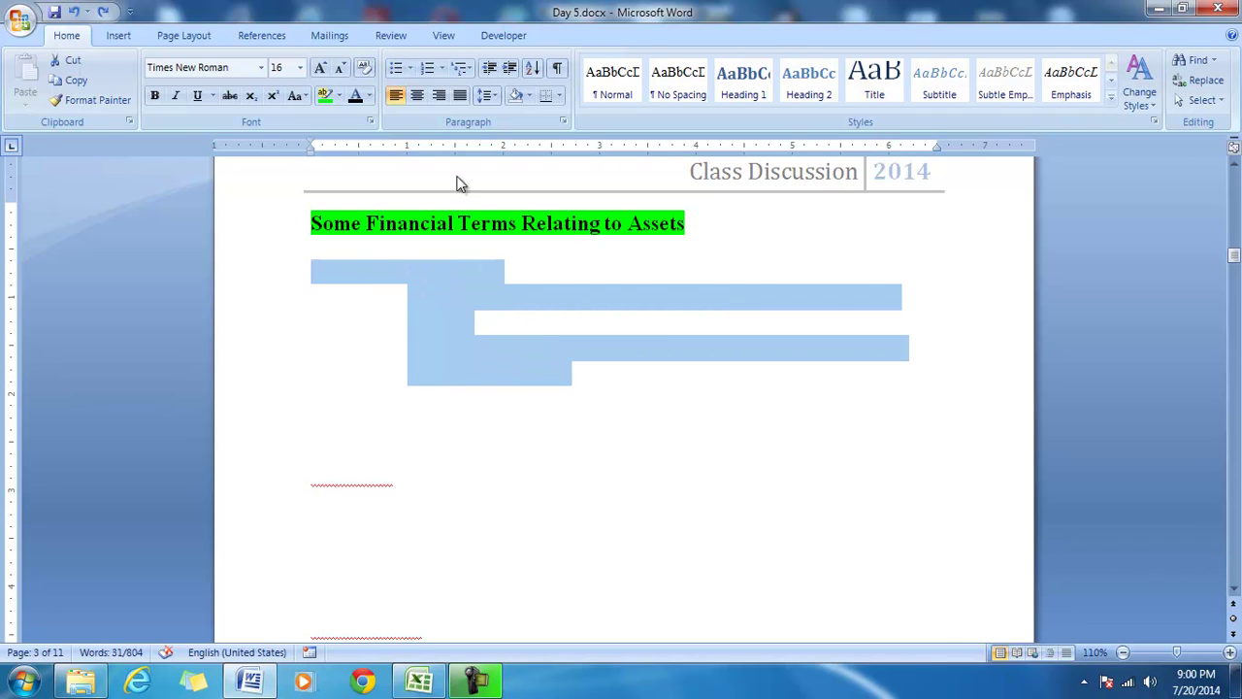
{"action": "left_click", "coordinate": [355, 97]}
Step: Shift the COGS bullet list's indent left and turn the hidden bullets below it black
{"action": "left_click", "coordinate": [359, 324]}
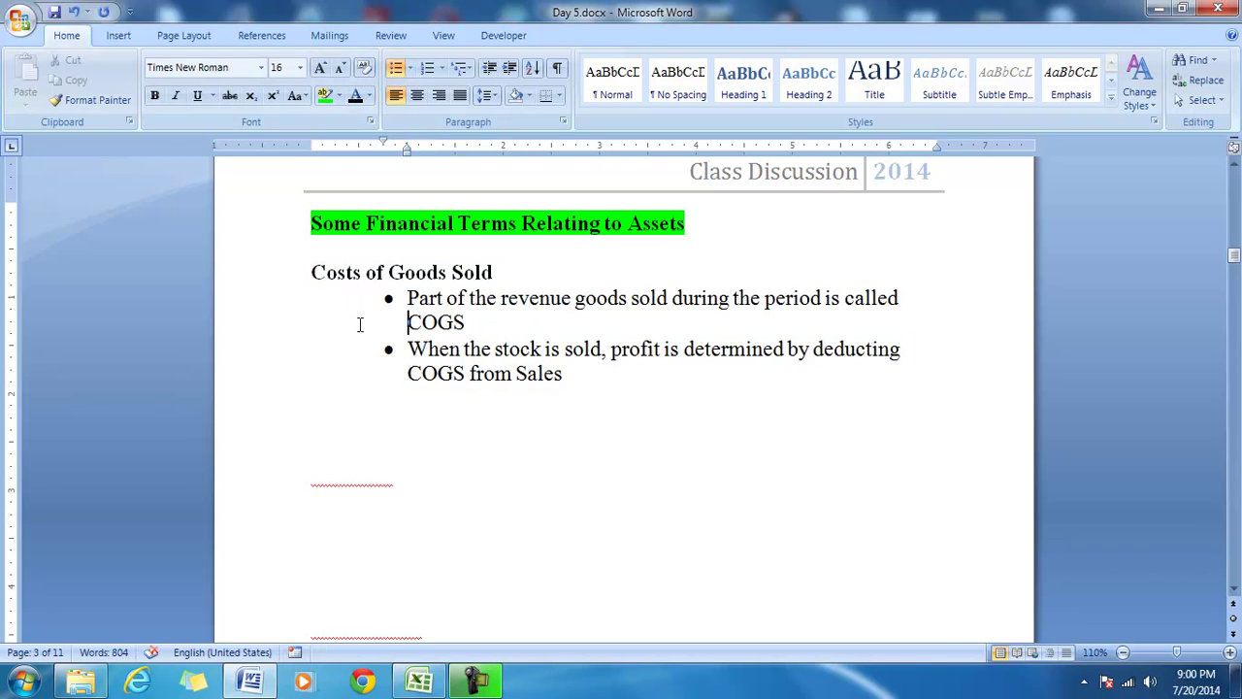
{"action": "left_click_drag", "start_coordinate": [307, 273], "coordinate": [451, 274]}
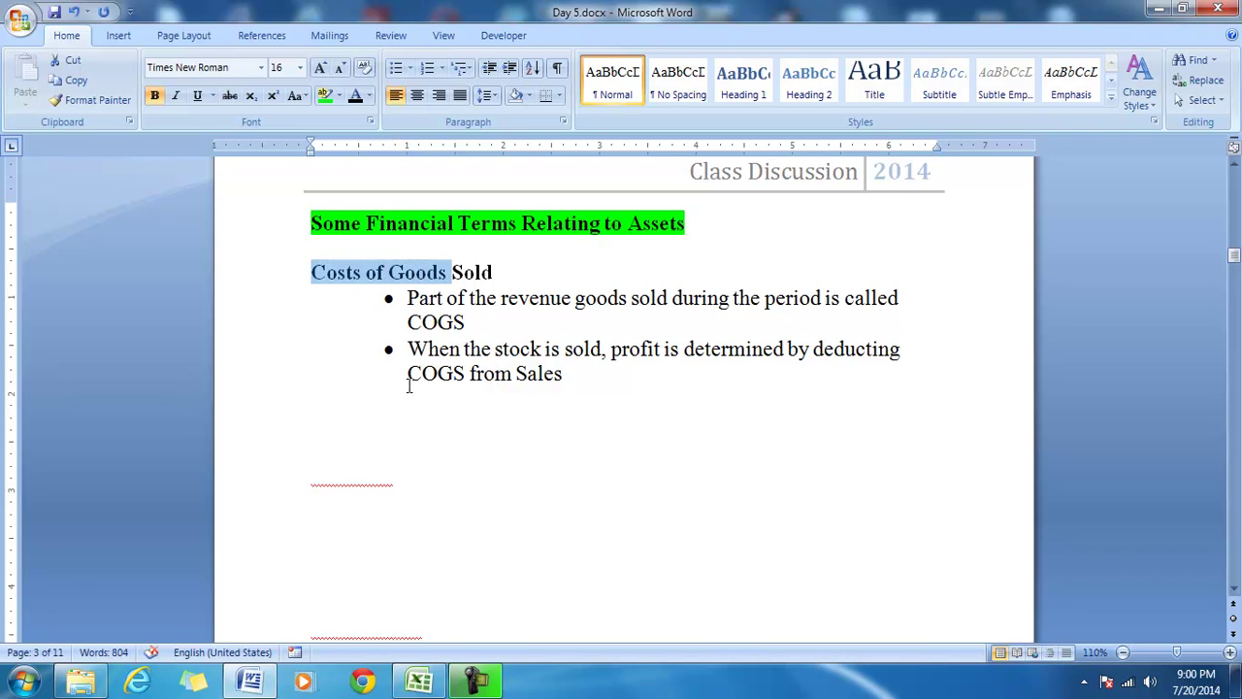
{"action": "mouse_move", "coordinate": [392, 401]}
{"action": "left_mouse_down"}
{"action": "mouse_move", "coordinate": [415, 406]}
{"action": "mouse_move", "coordinate": [379, 404]}
{"action": "left_mouse_up"}
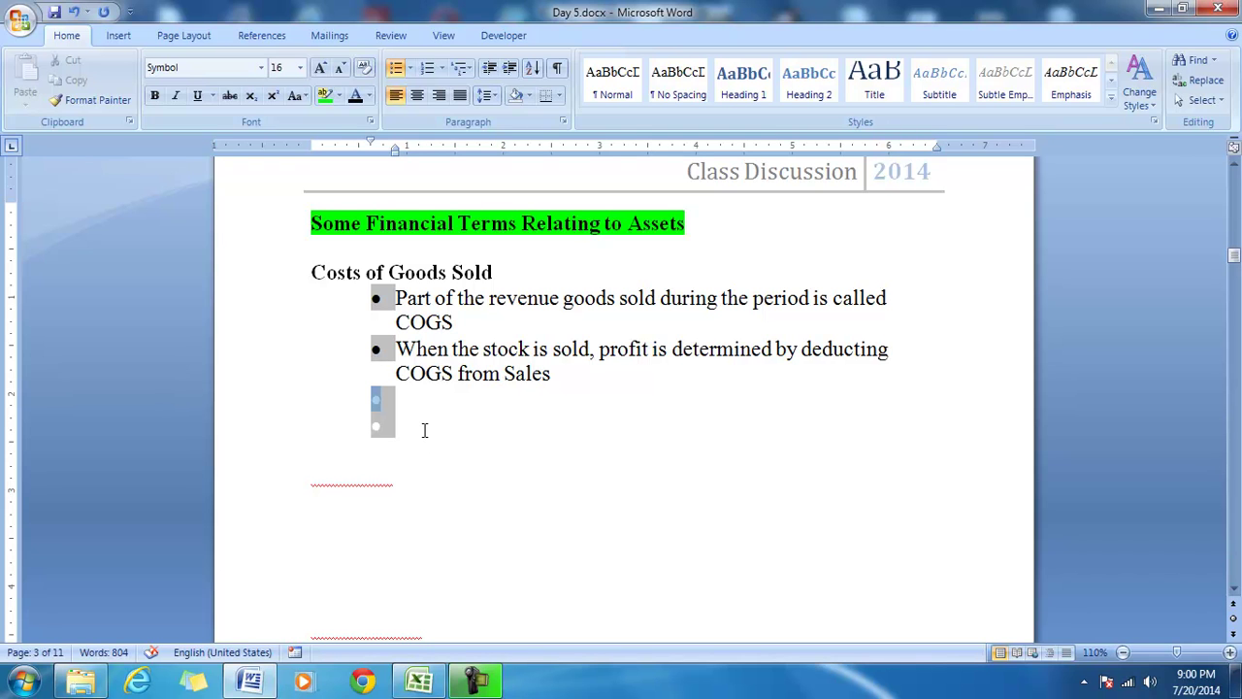
{"action": "left_click_drag", "start_coordinate": [410, 400], "coordinate": [552, 442]}
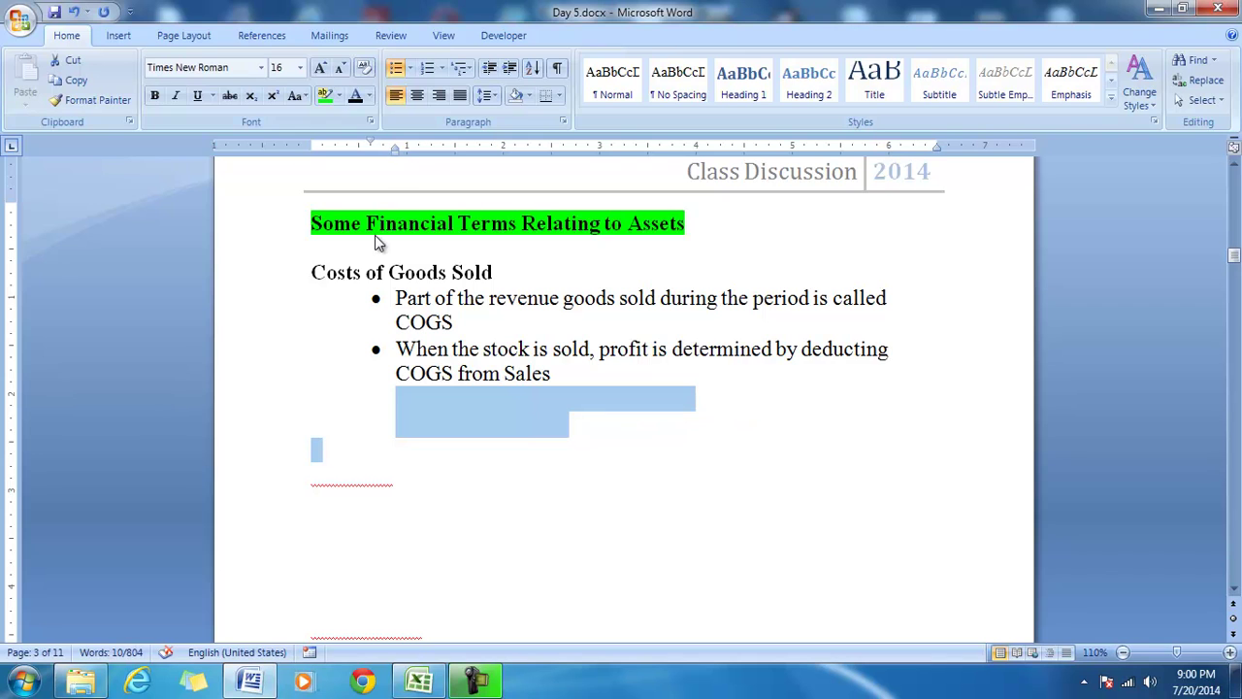
{"action": "left_click", "coordinate": [355, 95]}
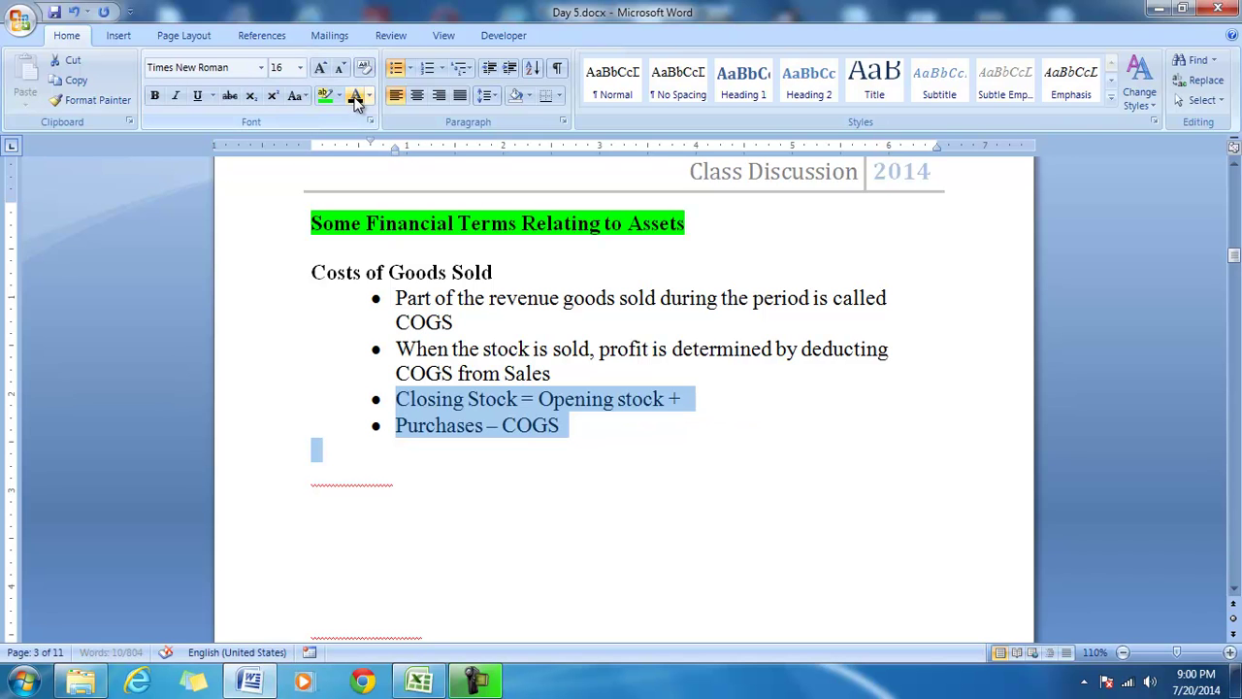
Step: Join 'Purchases – COGS' onto the Closing Stock = Opening stock + formula bullet
{"action": "left_click", "coordinate": [765, 448]}
{"action": "left_click", "coordinate": [697, 397]}
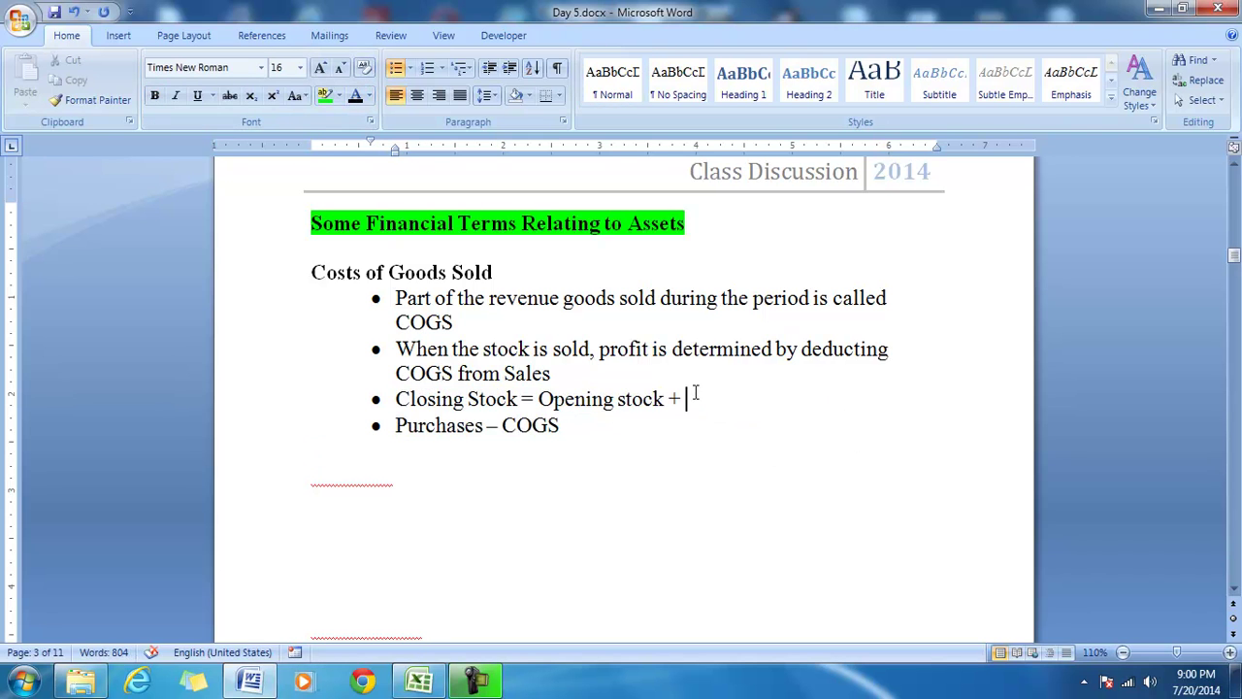
{"action": "key", "text": "Delete"}
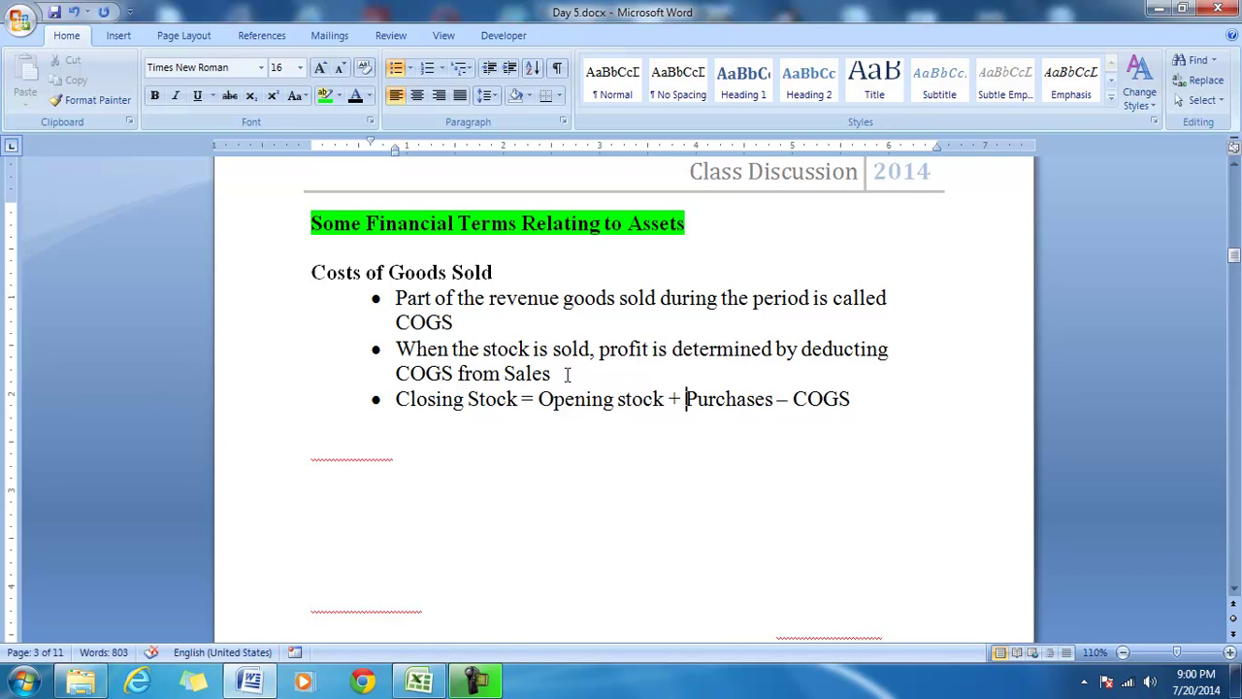
{"action": "left_click_drag", "start_coordinate": [454, 325], "coordinate": [393, 330]}
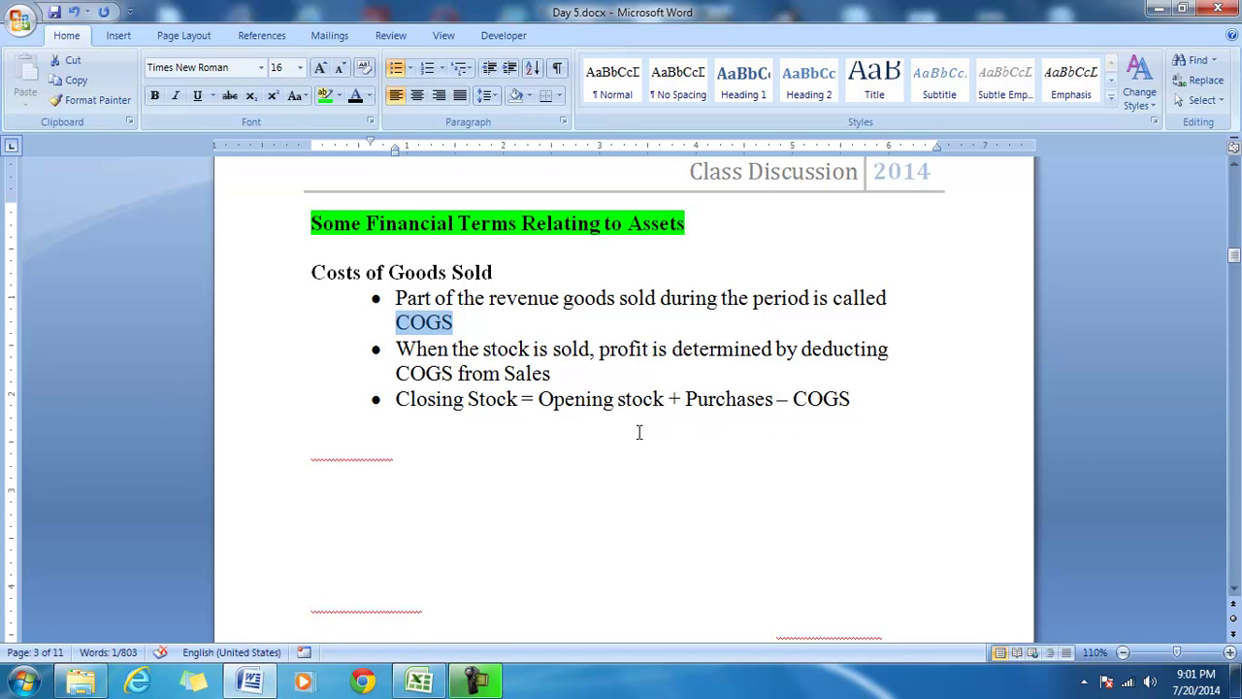
{"action": "left_click", "coordinate": [539, 399]}
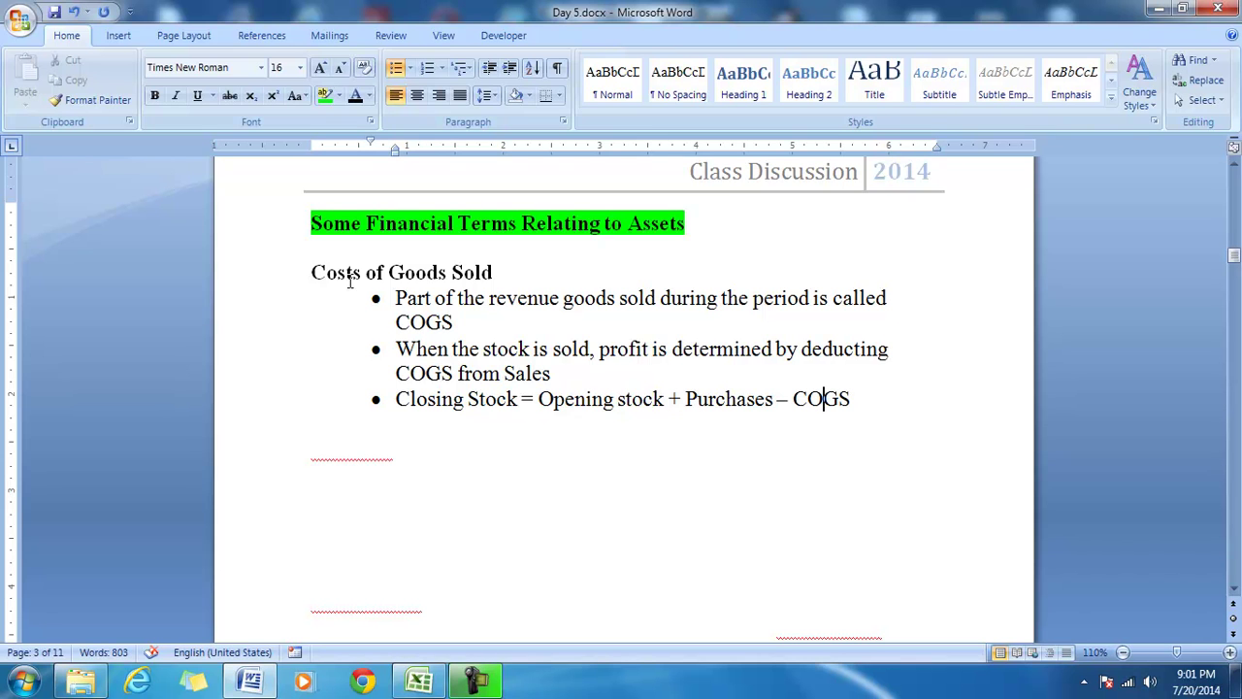
{"action": "left_click_drag", "start_coordinate": [307, 272], "coordinate": [494, 274]}
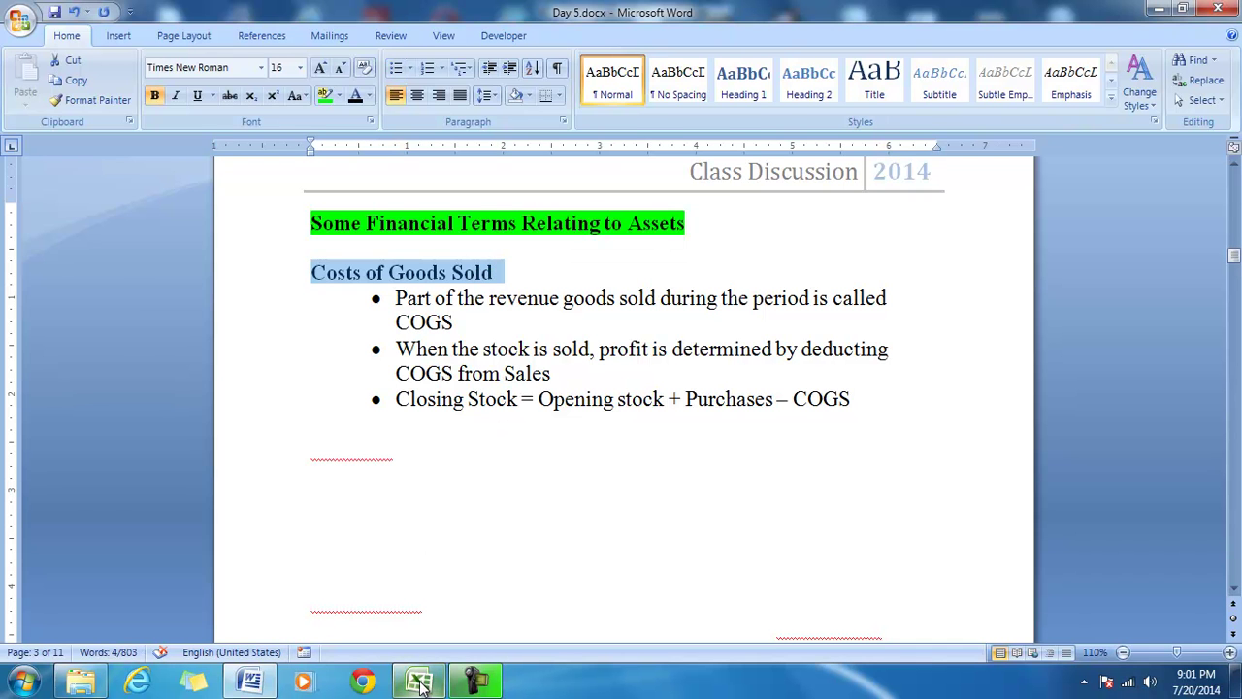
Step: In Excel, fill the opening Inventory value 150,000 in E67 green
{"action": "left_click", "coordinate": [420, 683]}
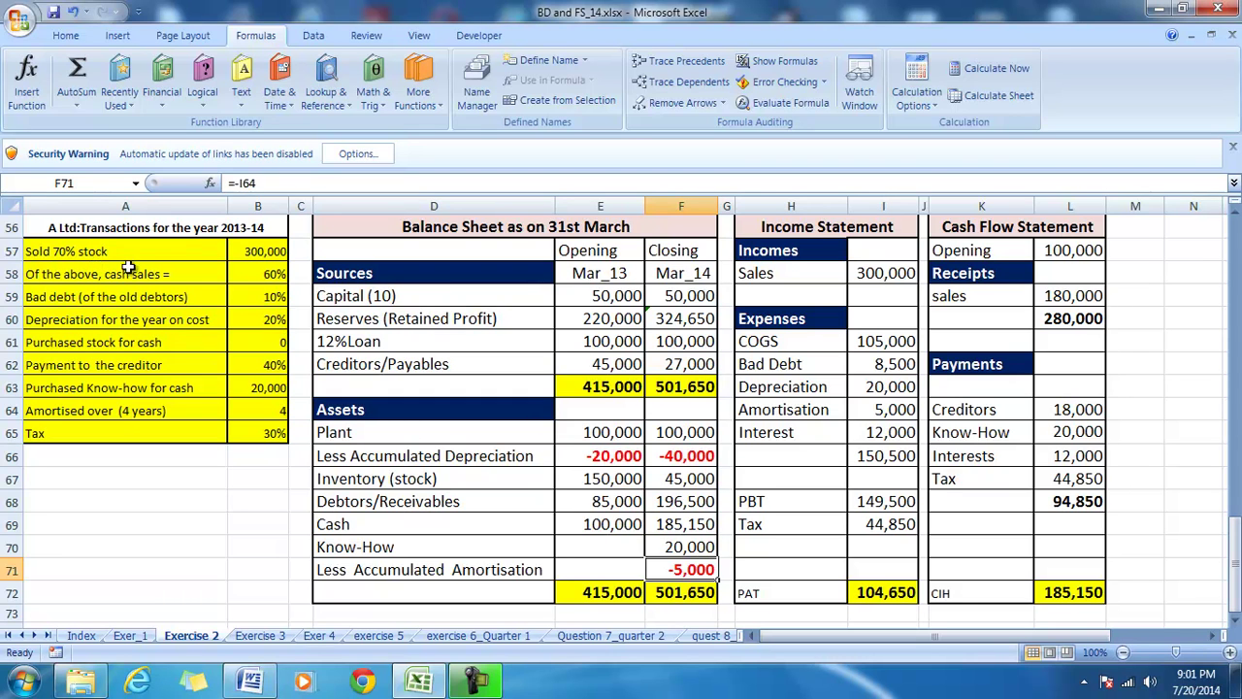
{"action": "left_click", "coordinate": [591, 481]}
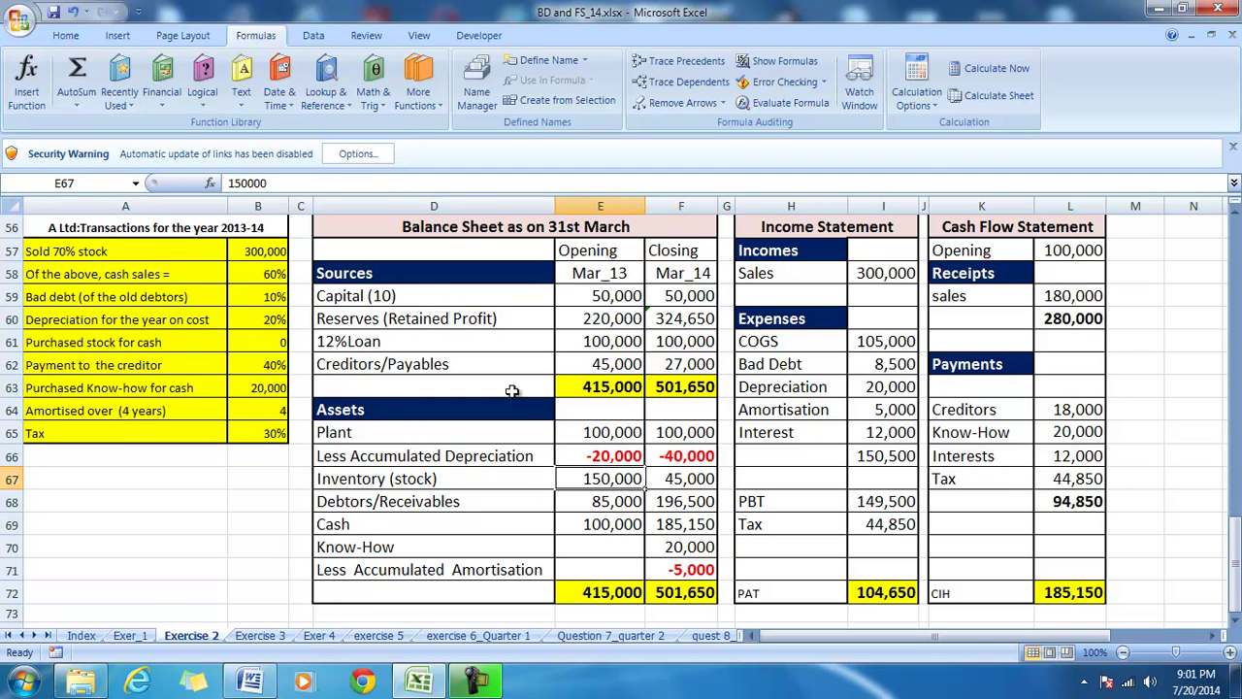
{"action": "left_click", "coordinate": [73, 39]}
{"action": "left_click", "coordinate": [264, 97]}
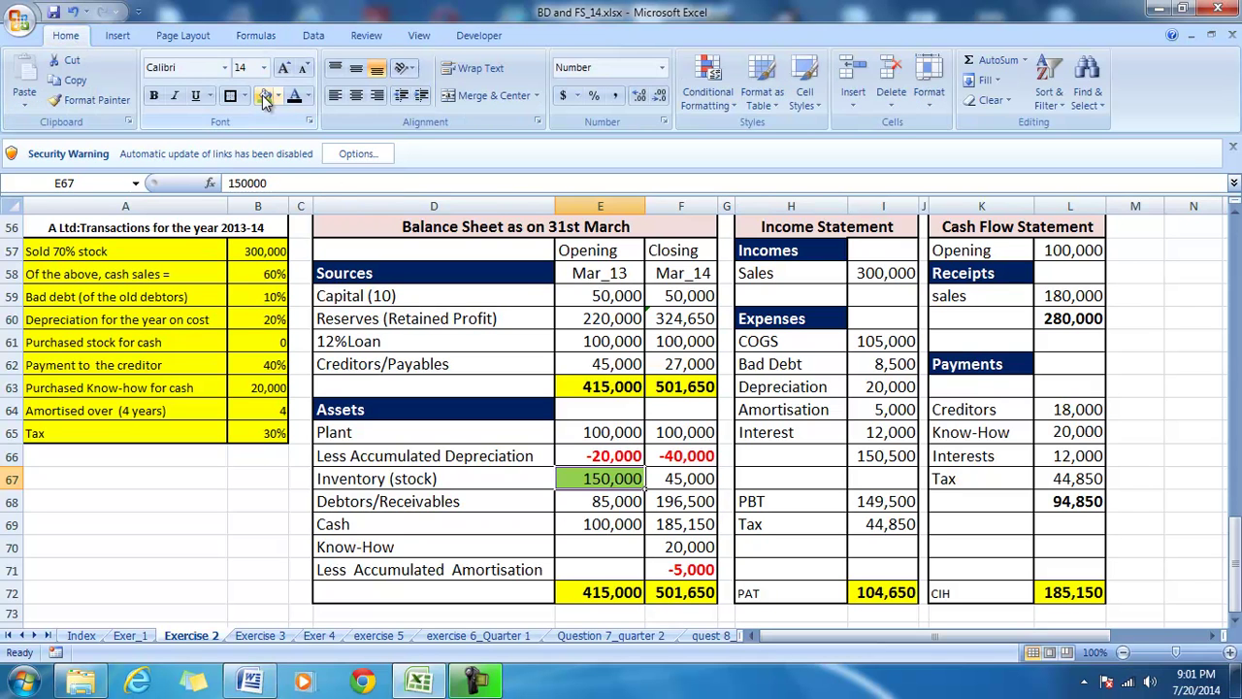
Step: Fill the COGS row H61:I61 with its 105,000 amount green
{"action": "left_click", "coordinate": [103, 251]}
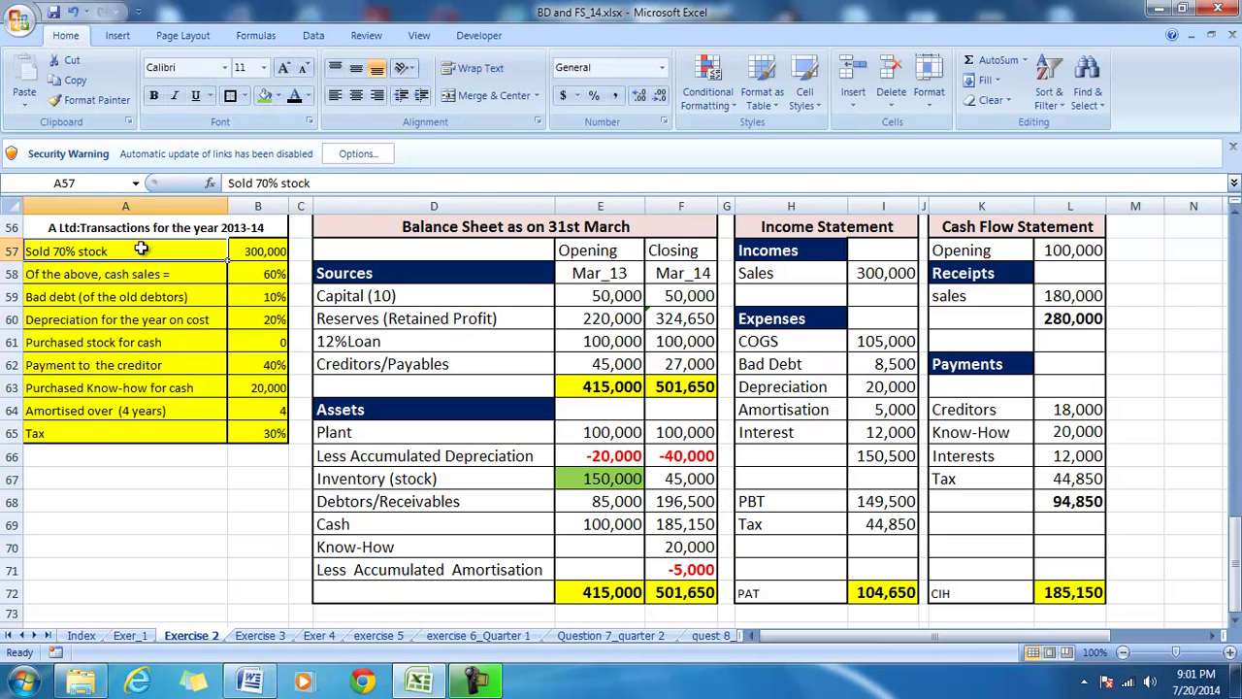
{"action": "left_click", "coordinate": [254, 252]}
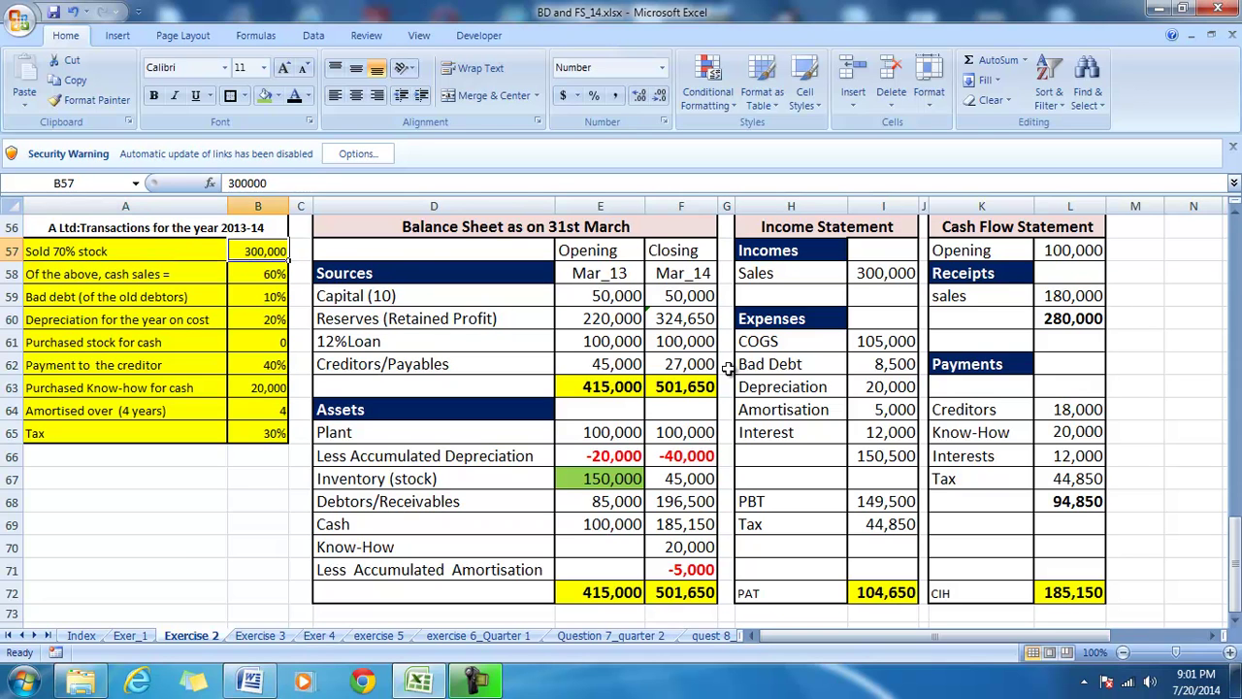
{"action": "left_click", "coordinate": [888, 343]}
{"action": "left_click", "coordinate": [777, 337], "text": "ctrl"}
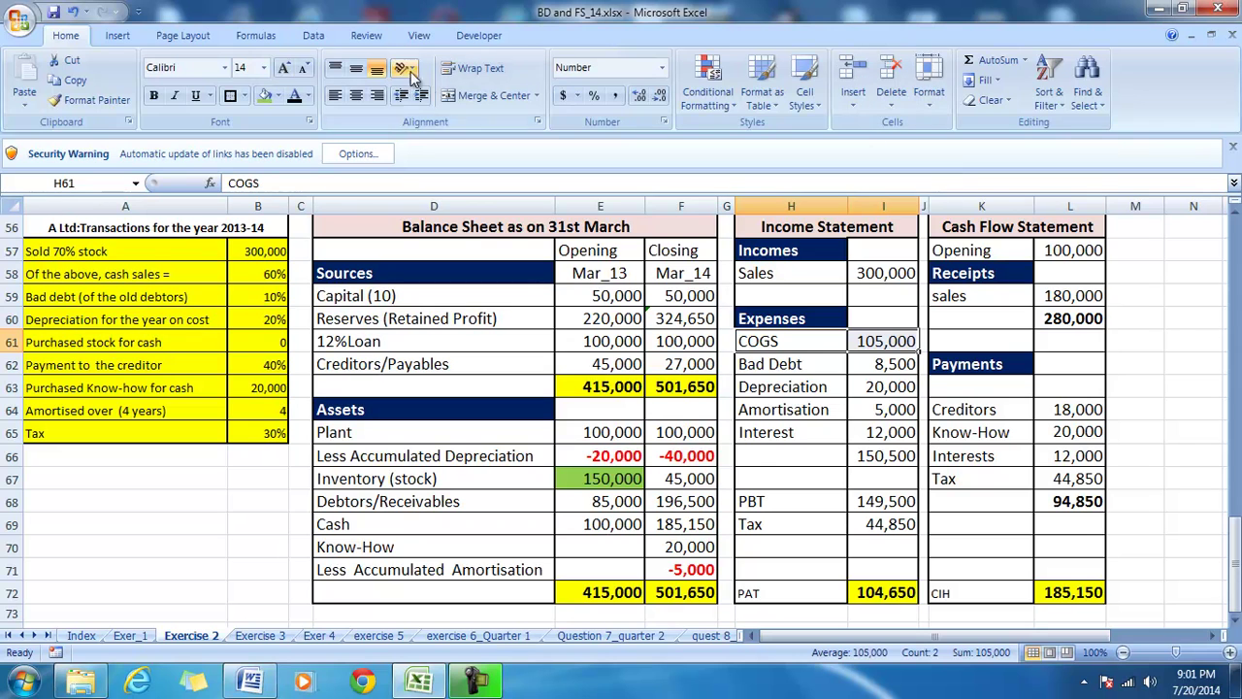
{"action": "left_click", "coordinate": [263, 96]}
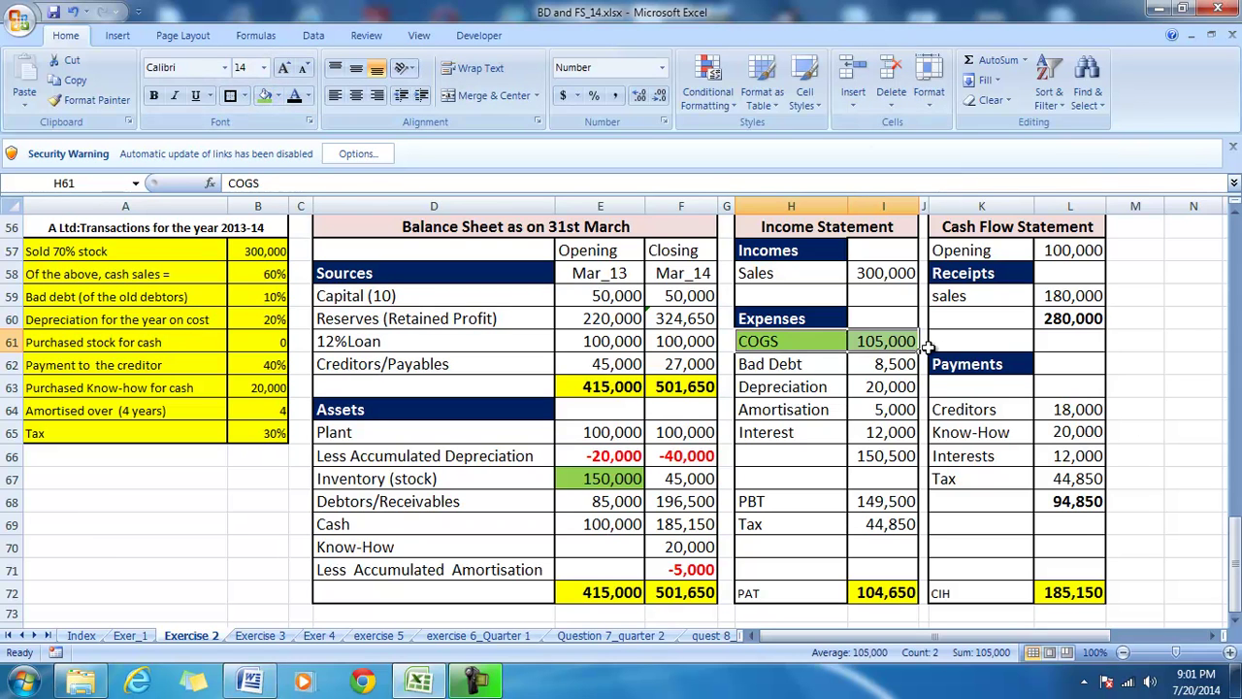
{"action": "left_click", "coordinate": [888, 341]}
{"action": "left_click", "coordinate": [255, 35]}
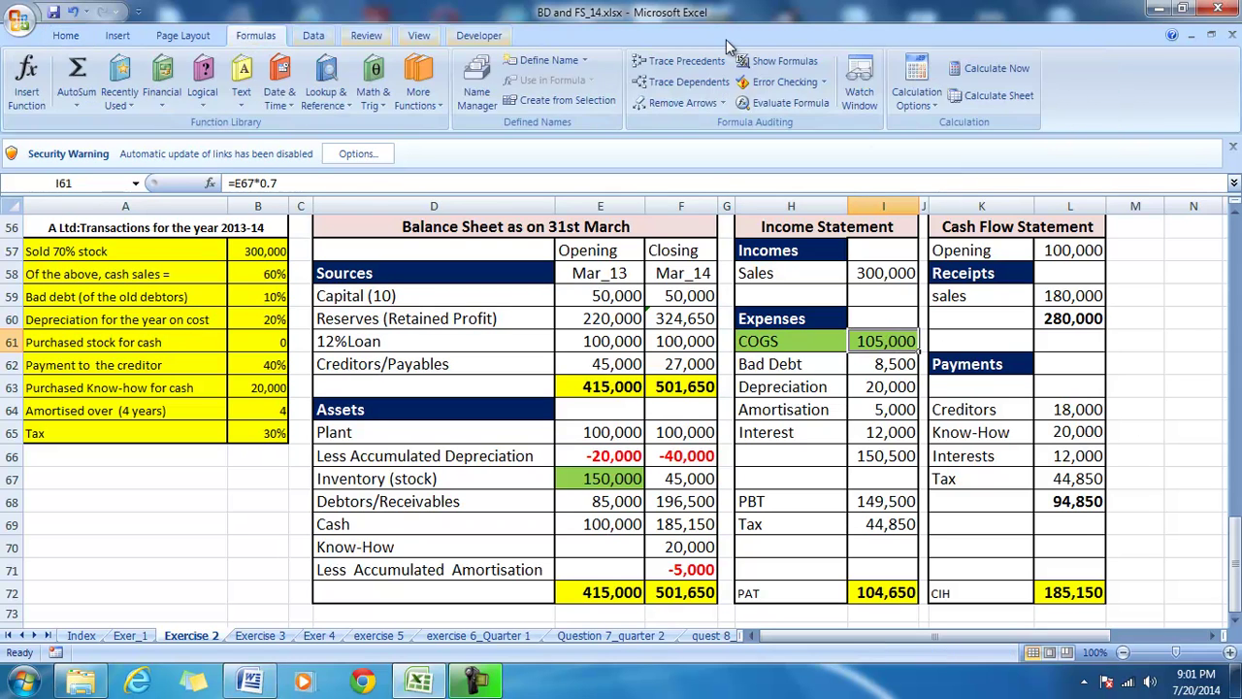
{"action": "left_click", "coordinate": [685, 60]}
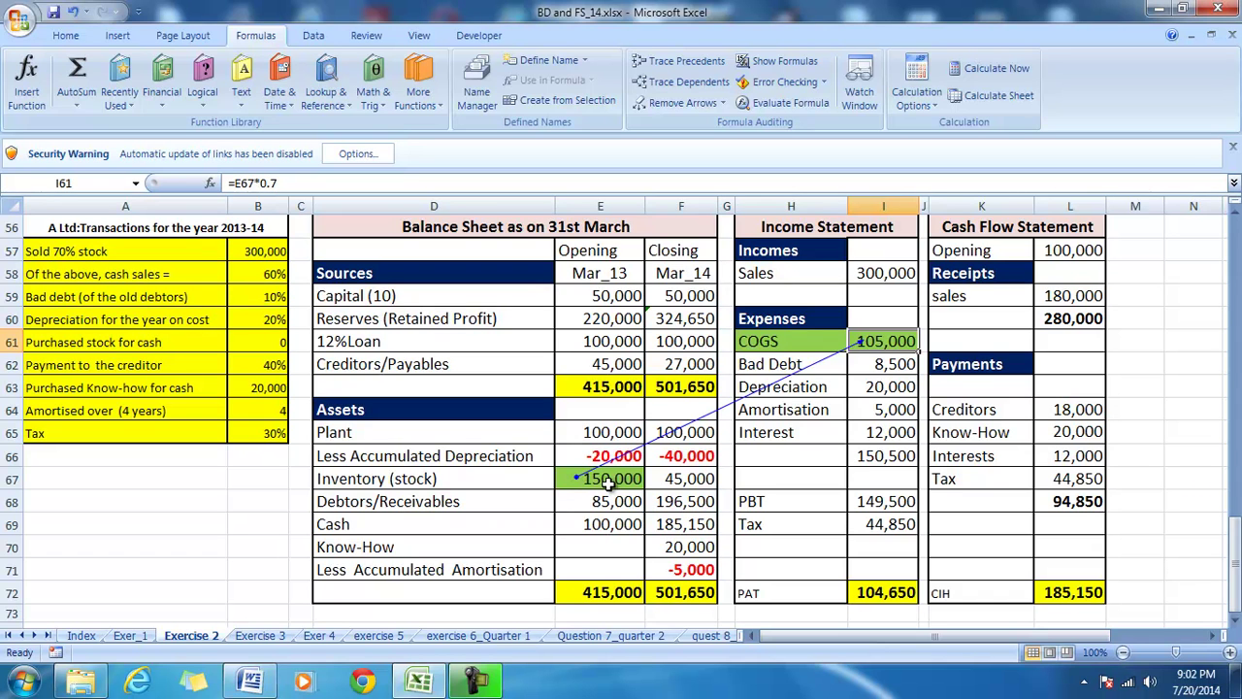
{"action": "left_click", "coordinate": [659, 107]}
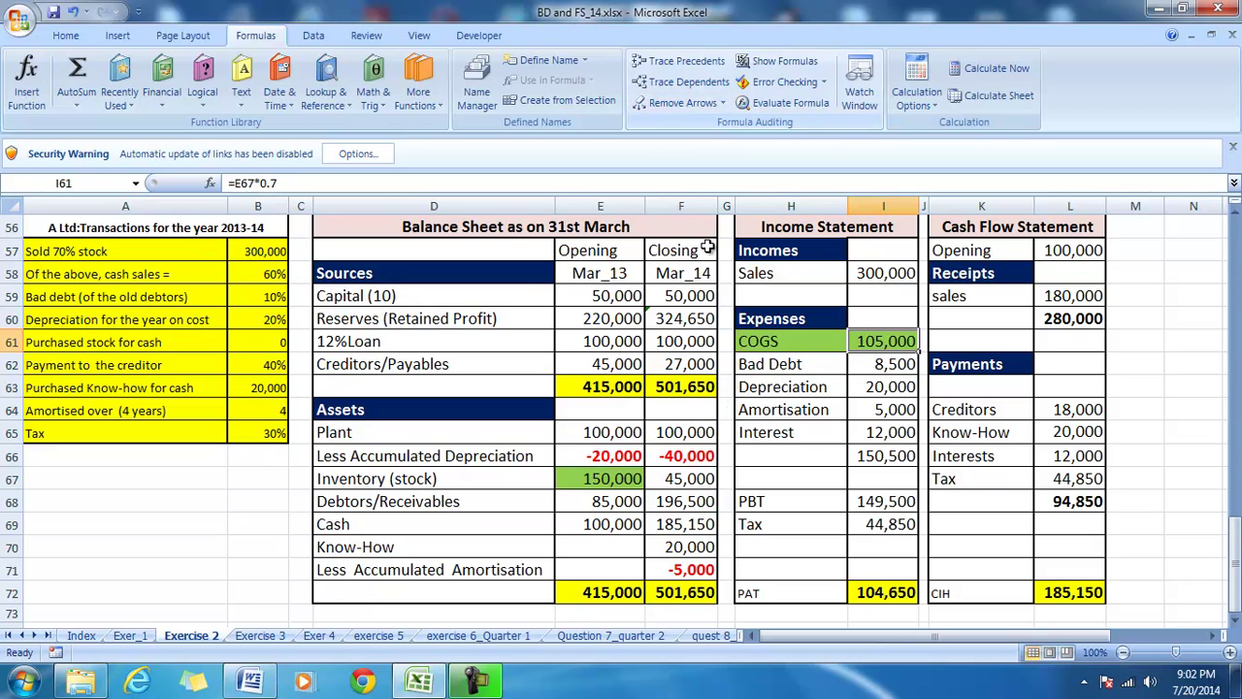
{"action": "left_click", "coordinate": [345, 482]}
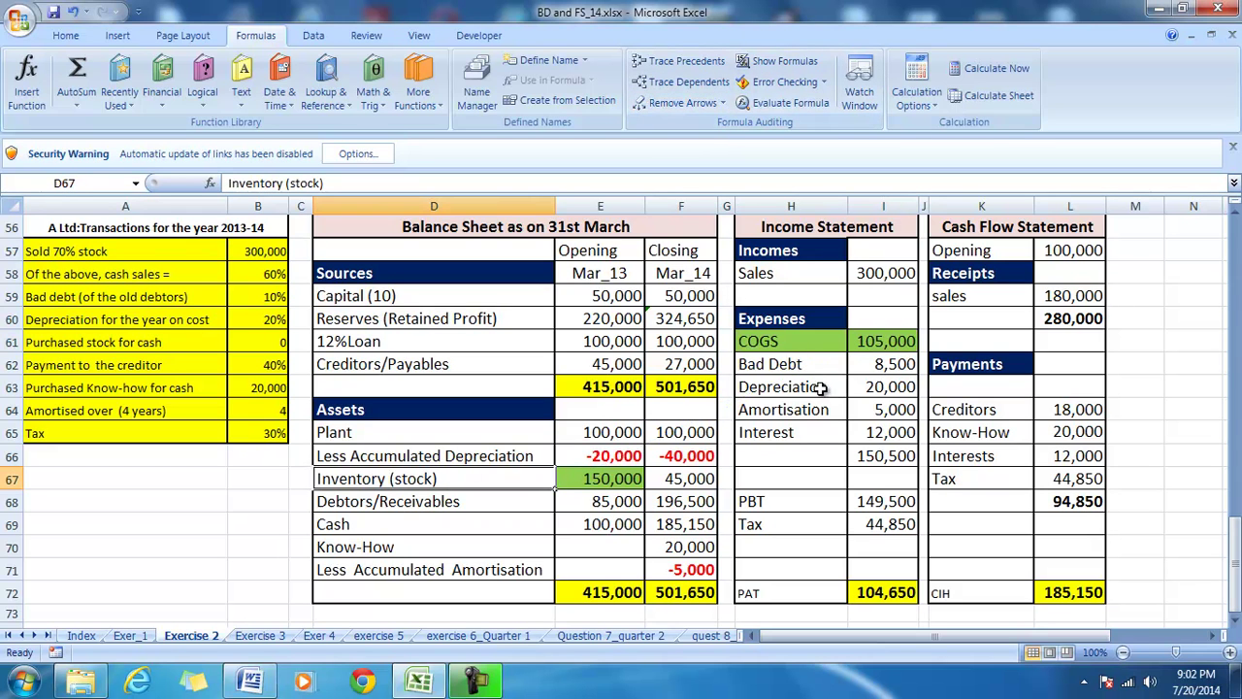
{"action": "left_click", "coordinate": [778, 341]}
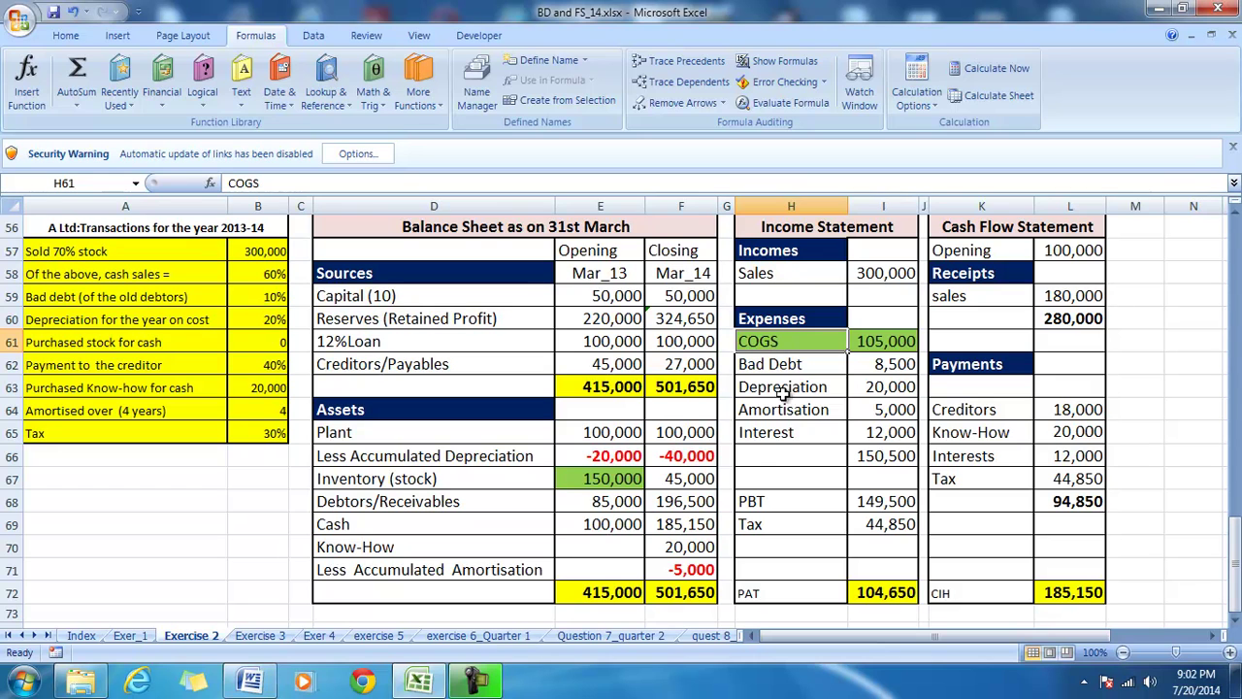
{"action": "left_click", "coordinate": [678, 477]}
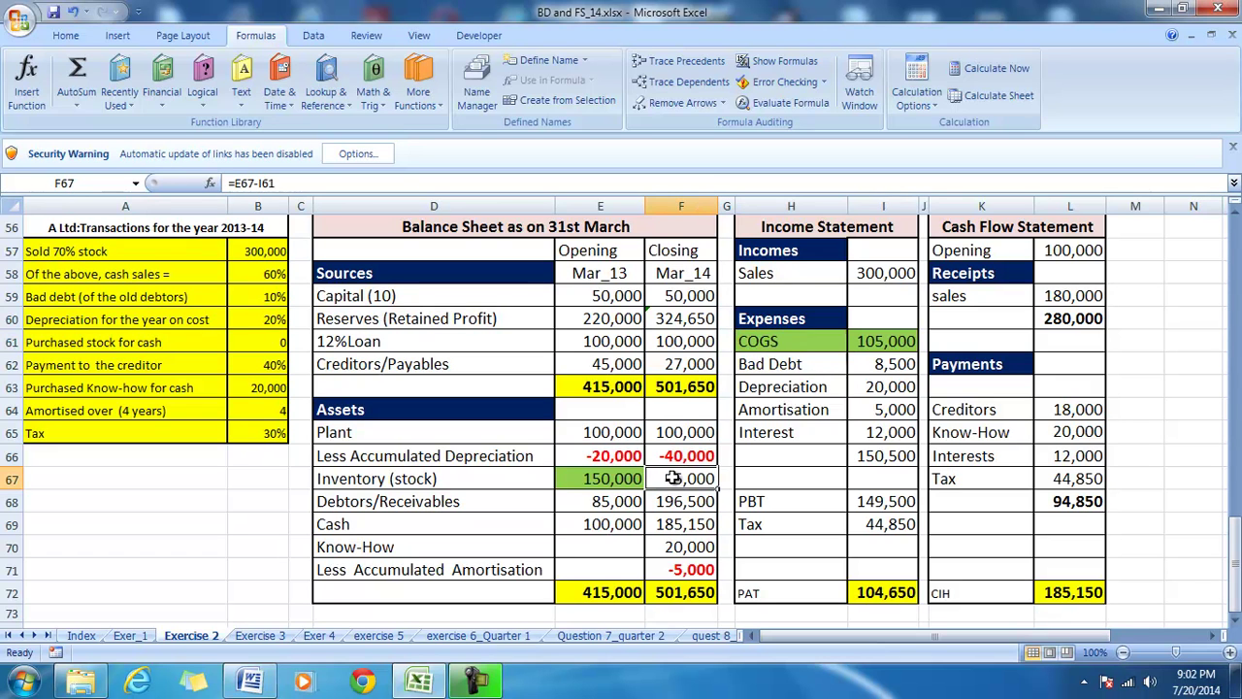
{"action": "left_click", "coordinate": [670, 61]}
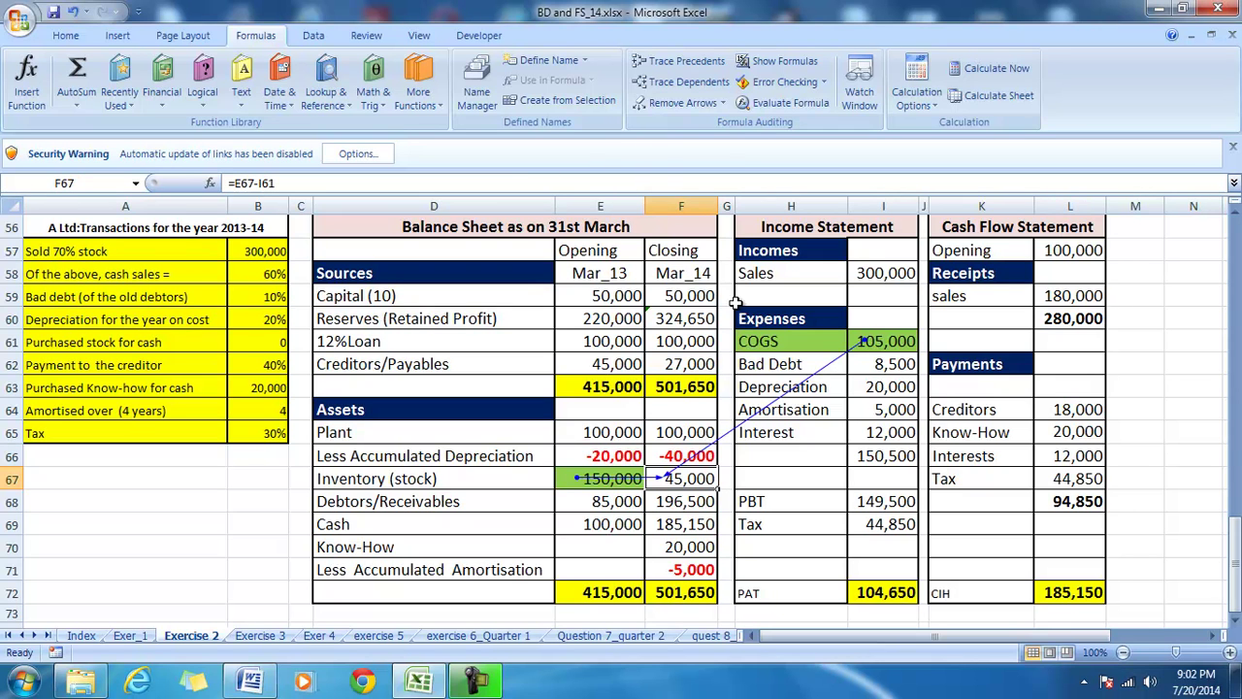
{"action": "left_click", "coordinate": [663, 102]}
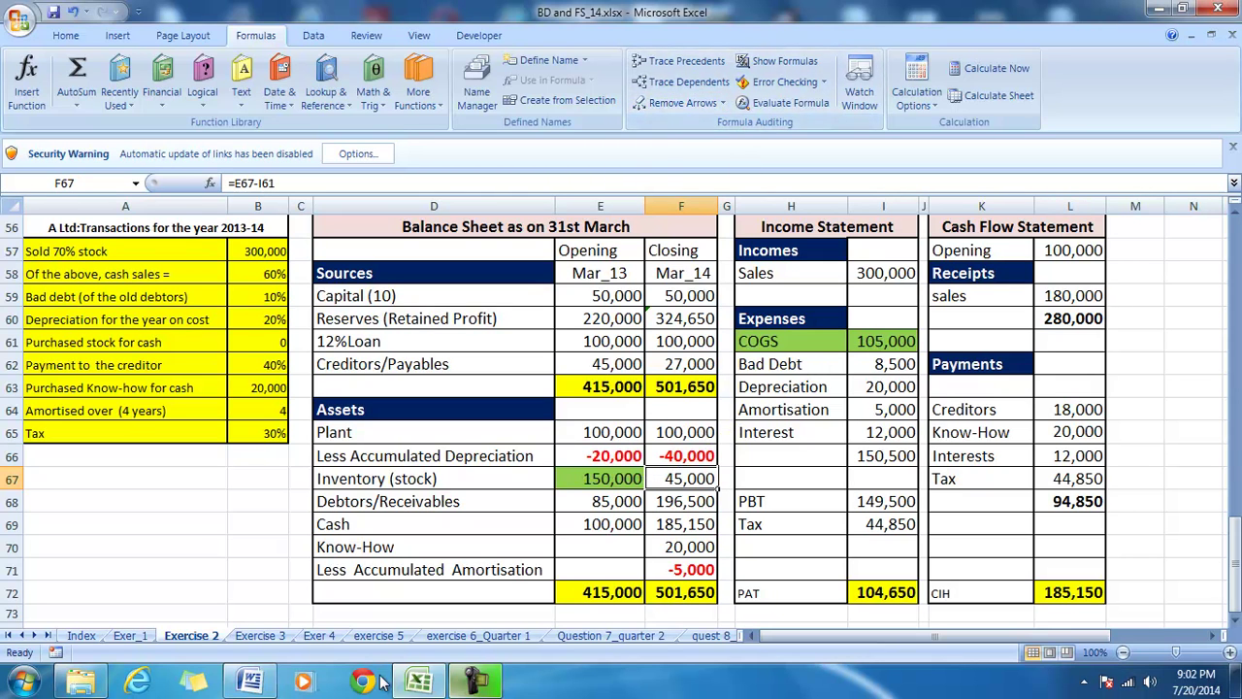
Step: In Word, turn the hidden lines below the COGS bullets black to reveal the BadDebt notes
{"action": "left_click", "coordinate": [250, 682]}
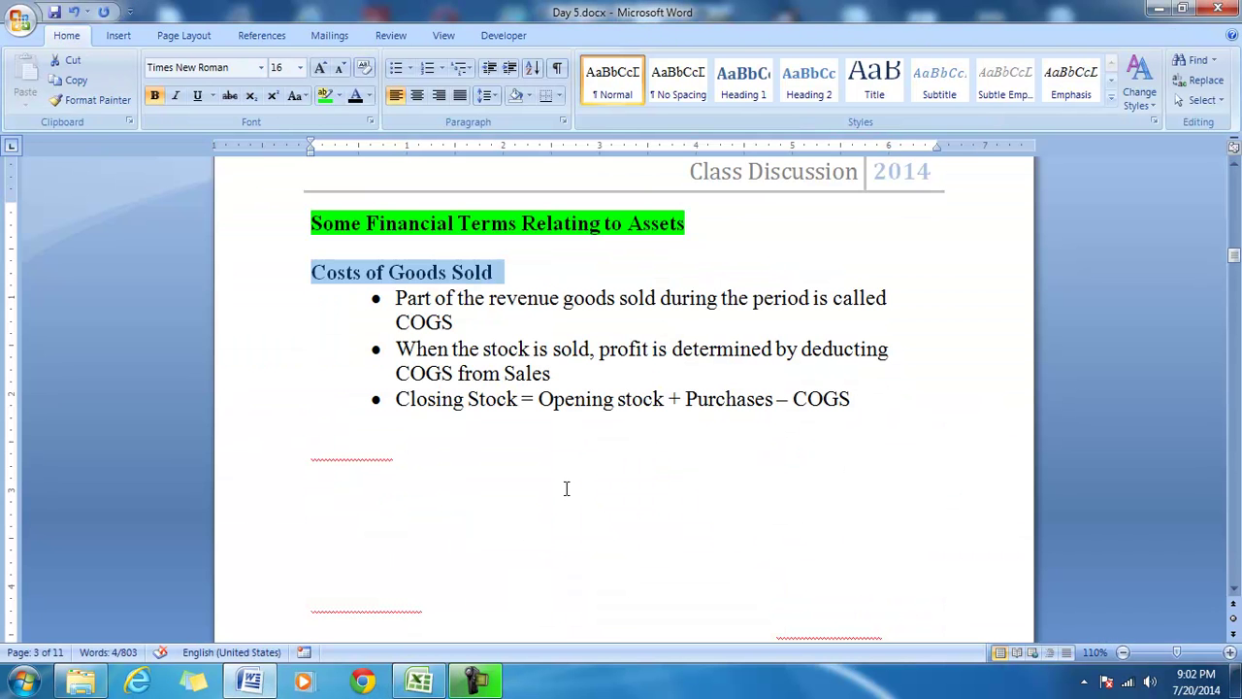
{"action": "left_click_drag", "start_coordinate": [307, 452], "coordinate": [776, 561]}
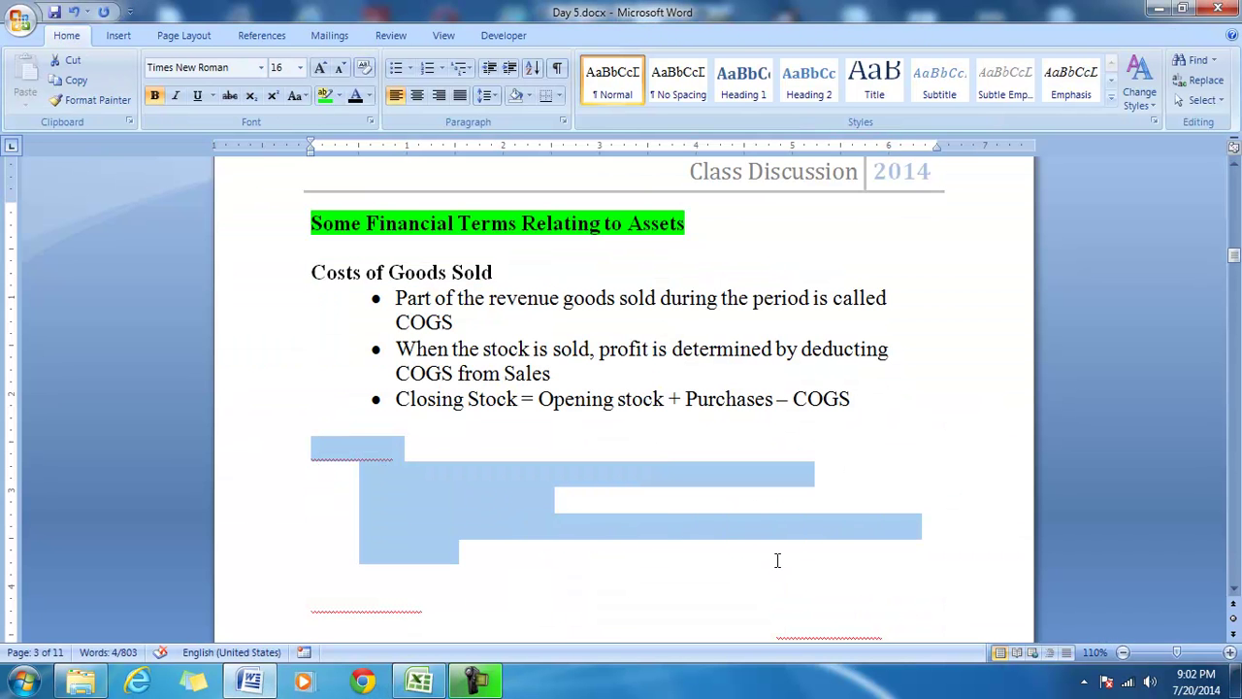
{"action": "left_click", "coordinate": [364, 96]}
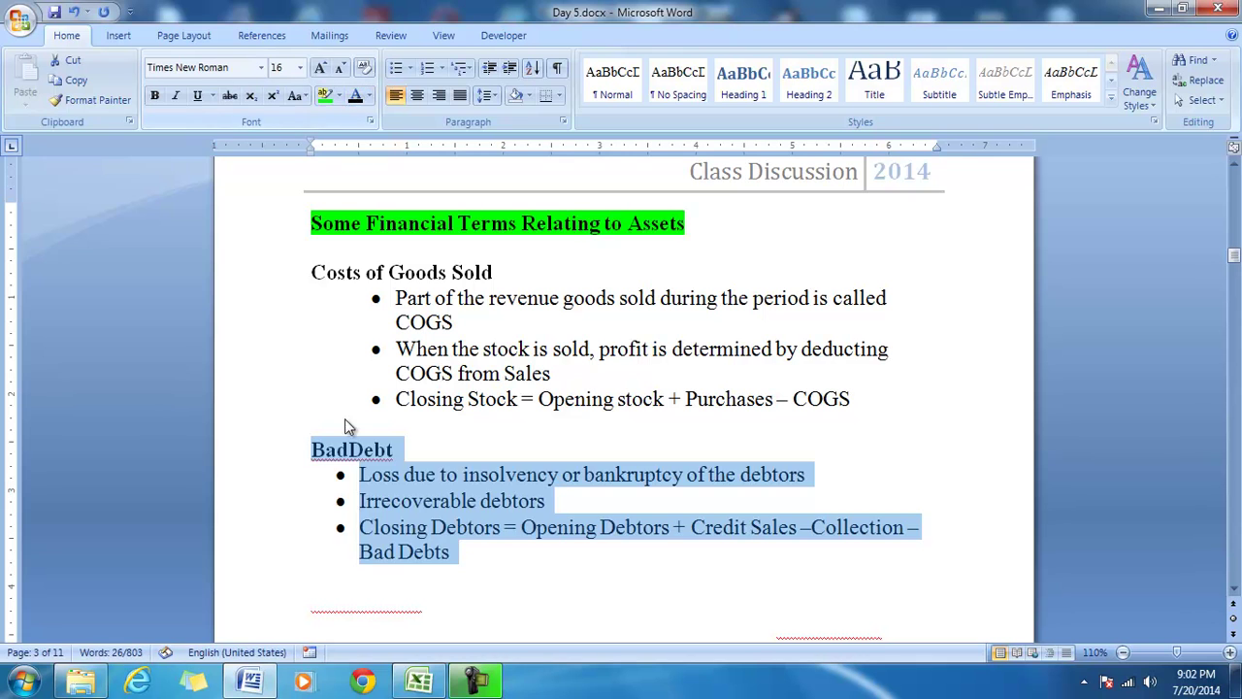
{"action": "left_click", "coordinate": [447, 445]}
Step: Review the revealed BadDebt heading and its Irrecoverable debtors line
{"action": "left_click", "coordinate": [294, 458]}
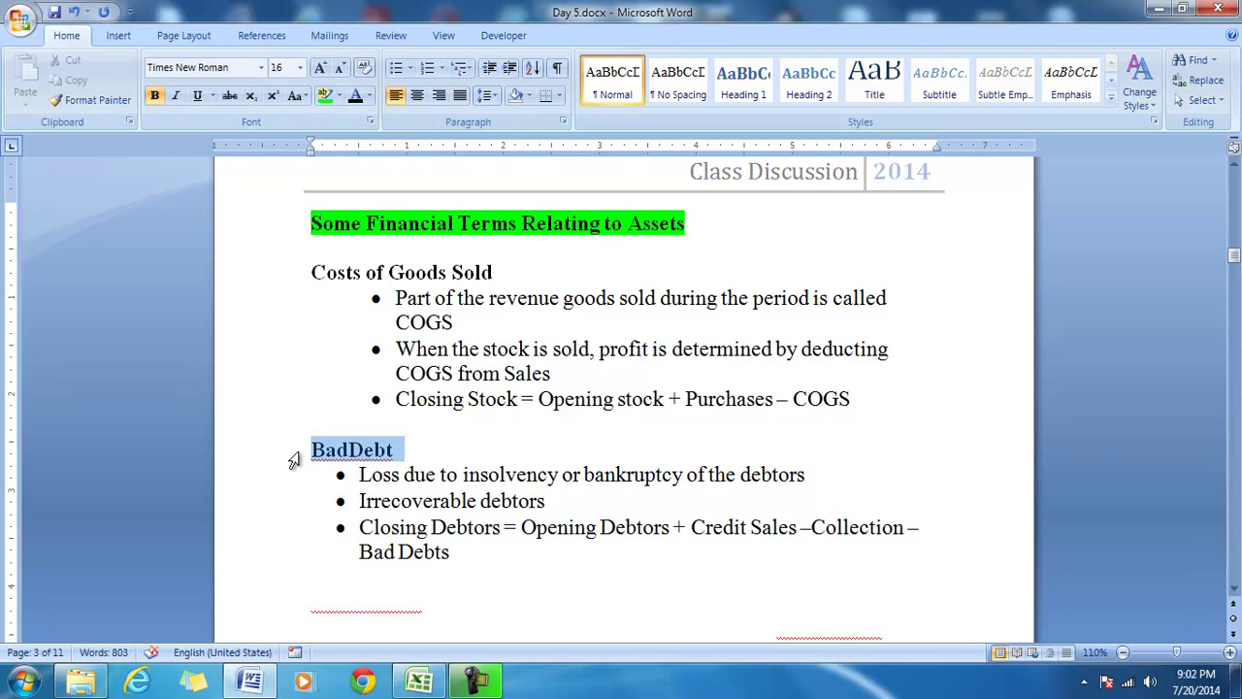
{"action": "left_click", "coordinate": [645, 505]}
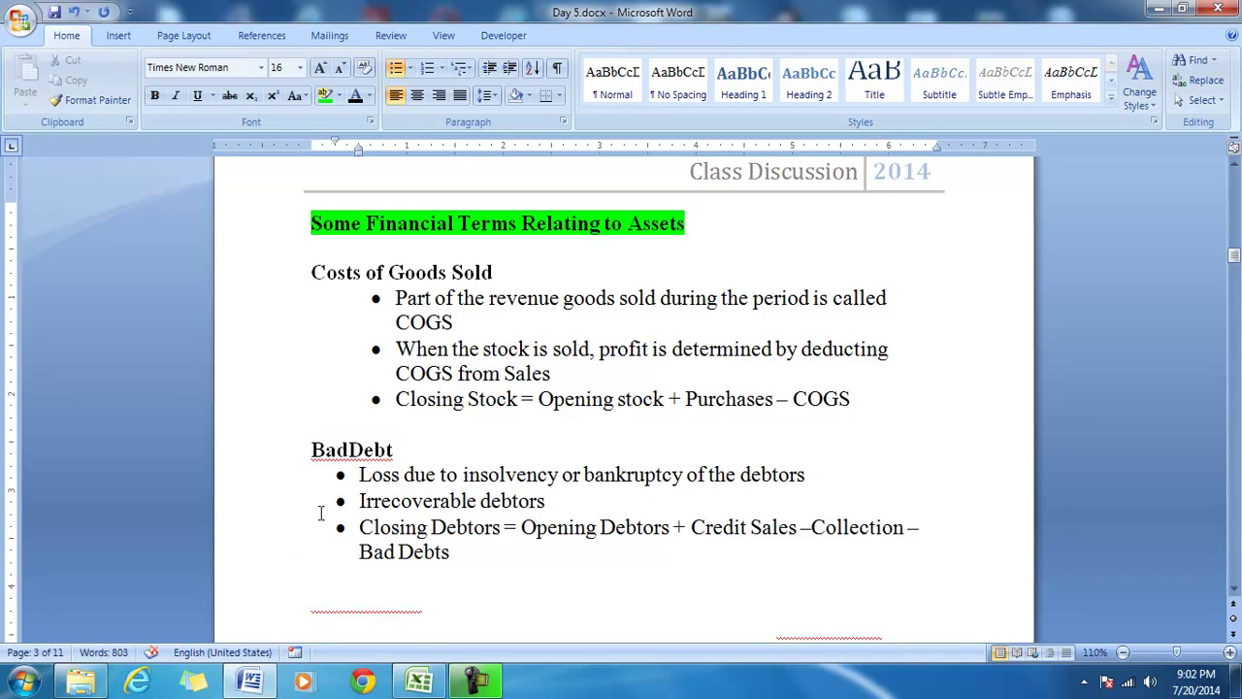
{"action": "left_click_drag", "start_coordinate": [353, 502], "coordinate": [560, 506]}
{"action": "left_click", "coordinate": [561, 503]}
Step: Inspect stock sold 300,000, opening debtors 85,000, the F68 closing debtors formula and the 10% bad debt rate
{"action": "left_click", "coordinate": [419, 682]}
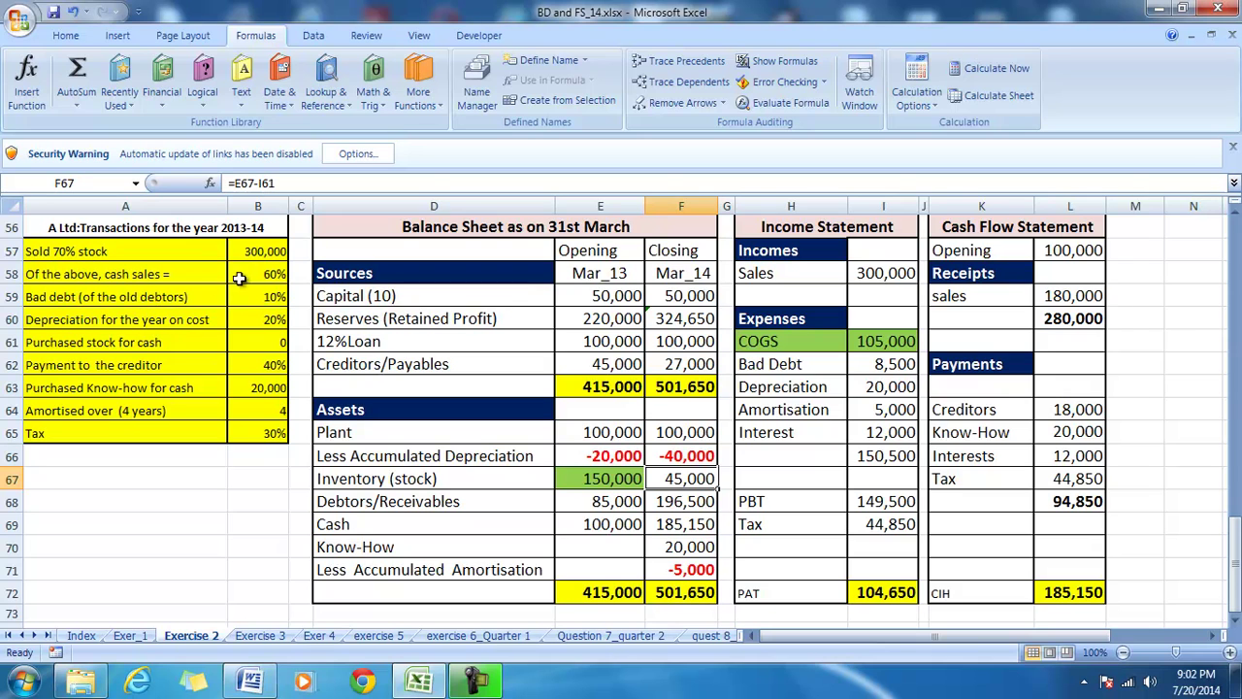
{"action": "left_click", "coordinate": [250, 251]}
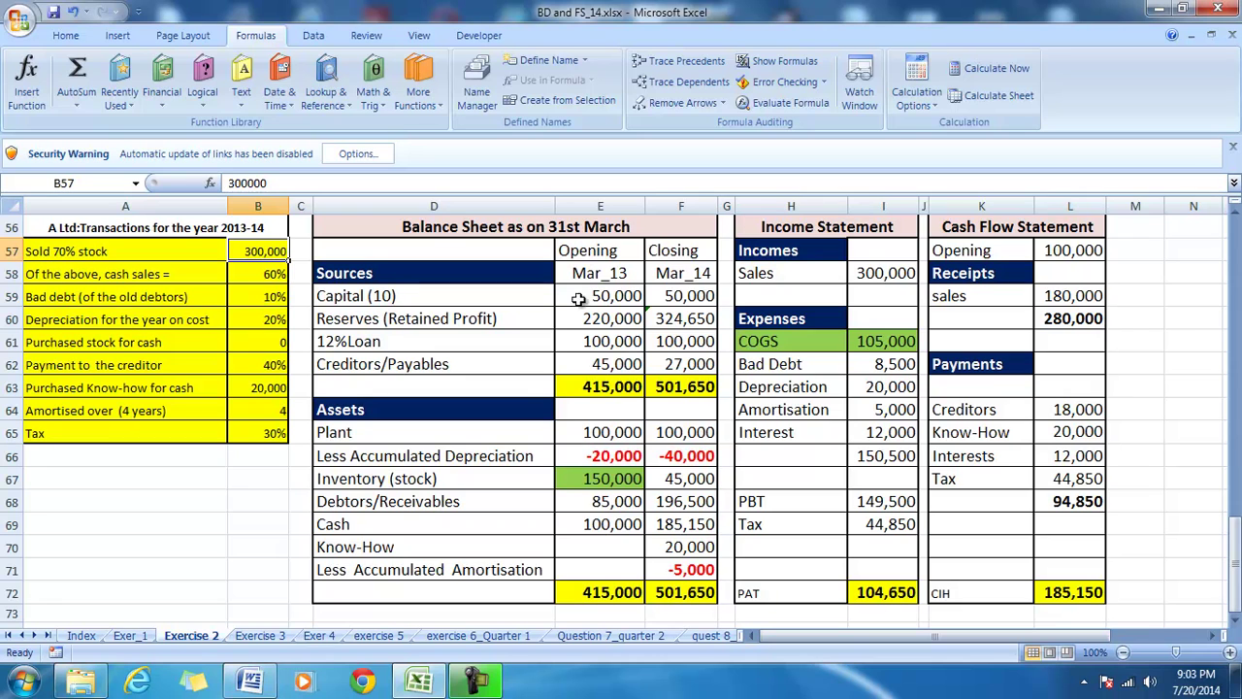
{"action": "left_click", "coordinate": [600, 501]}
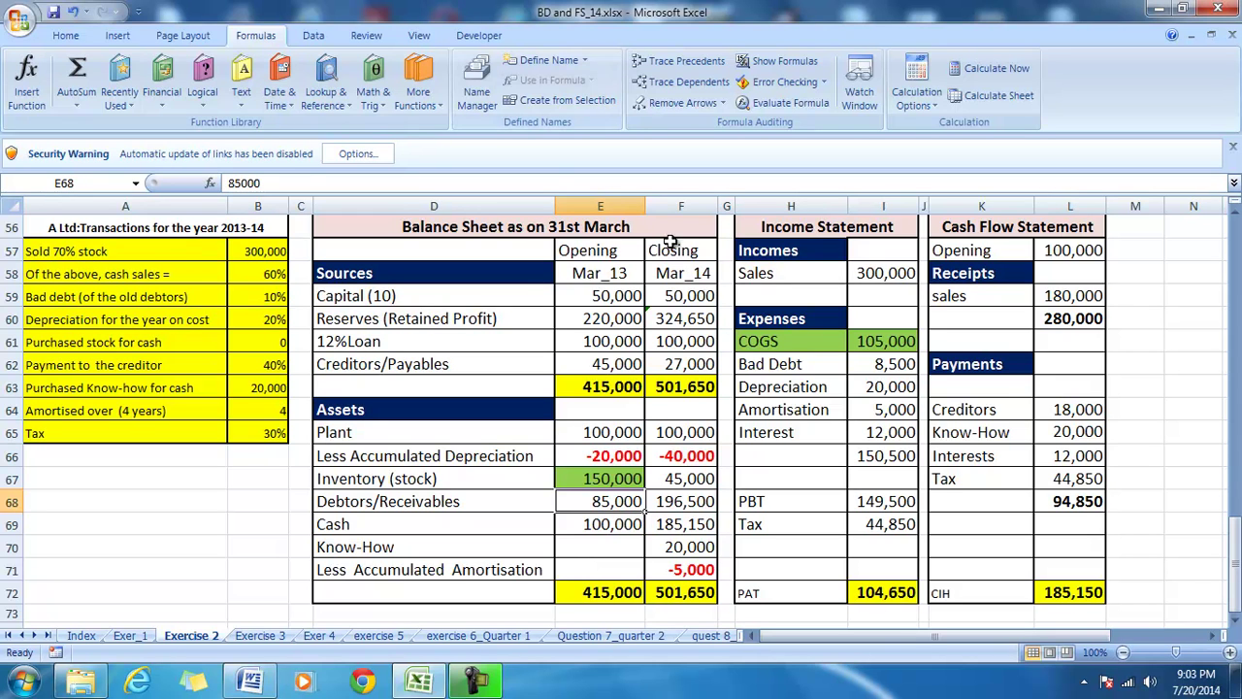
{"action": "left_click", "coordinate": [673, 502]}
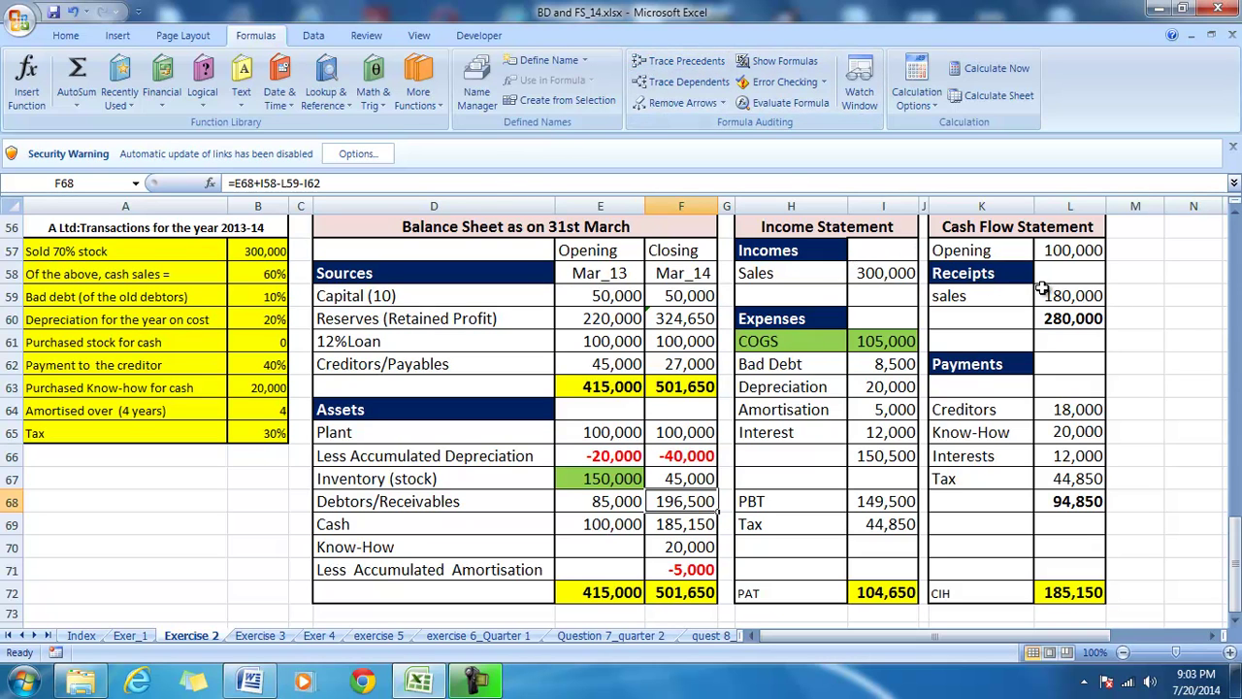
{"action": "left_click", "coordinate": [94, 300]}
{"action": "left_click", "coordinate": [242, 296]}
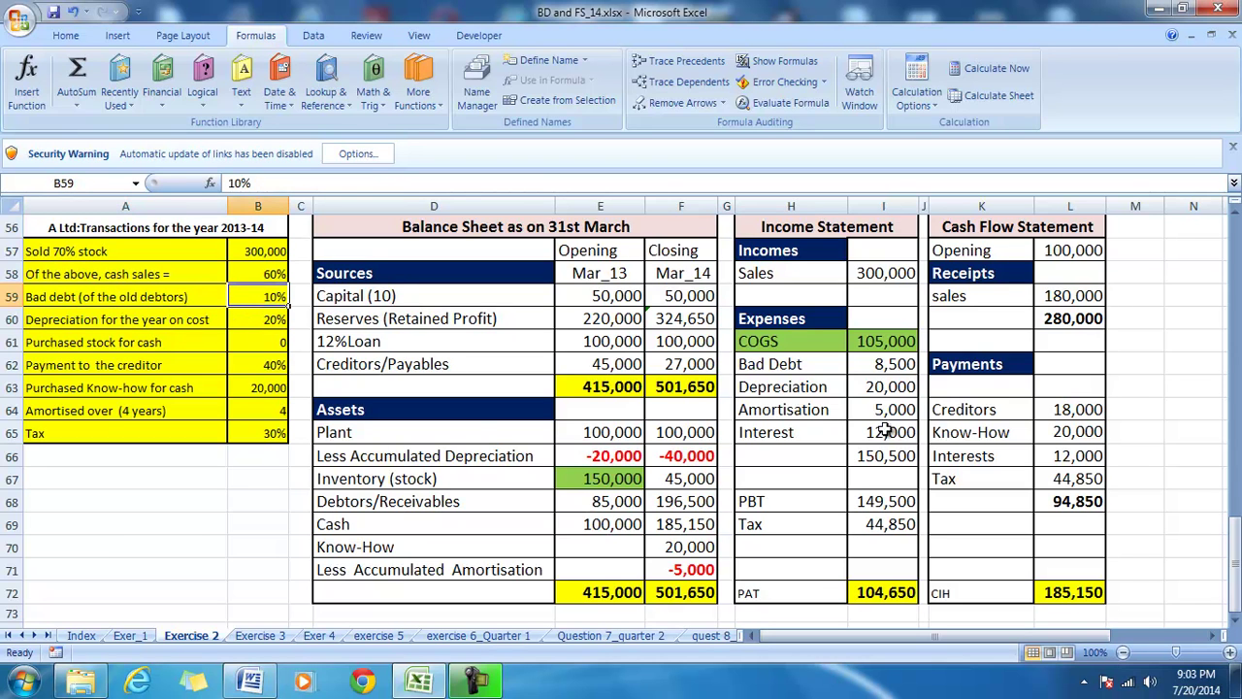
{"action": "left_click", "coordinate": [766, 365]}
Step: Fill the Bad Debt row H62:I62 of the income statement pink
{"action": "left_click_drag", "start_coordinate": [766, 365], "coordinate": [863, 365]}
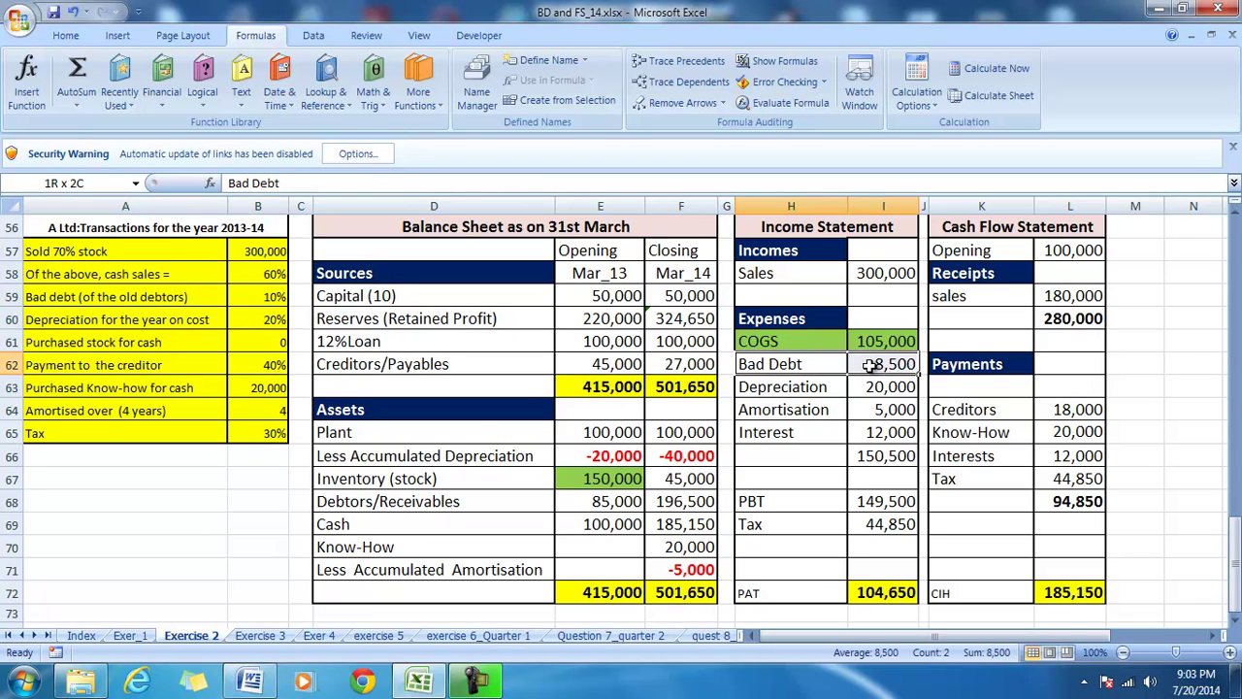
{"action": "left_click", "coordinate": [66, 35]}
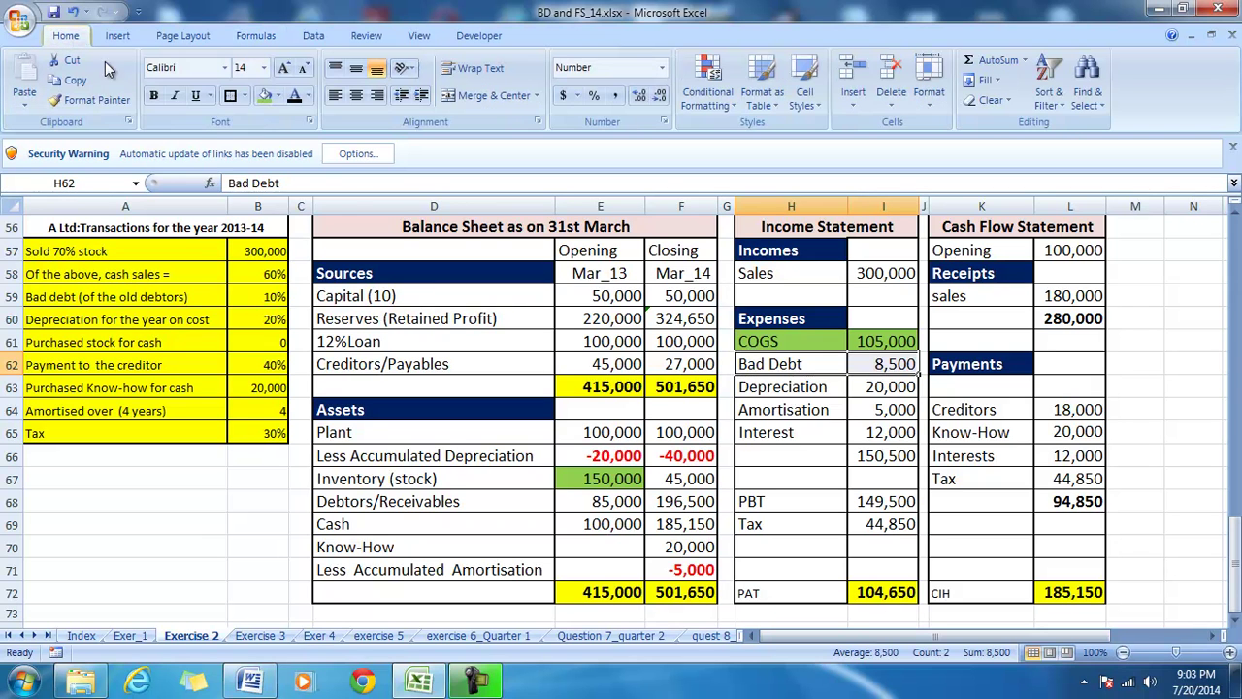
{"action": "left_click", "coordinate": [280, 96]}
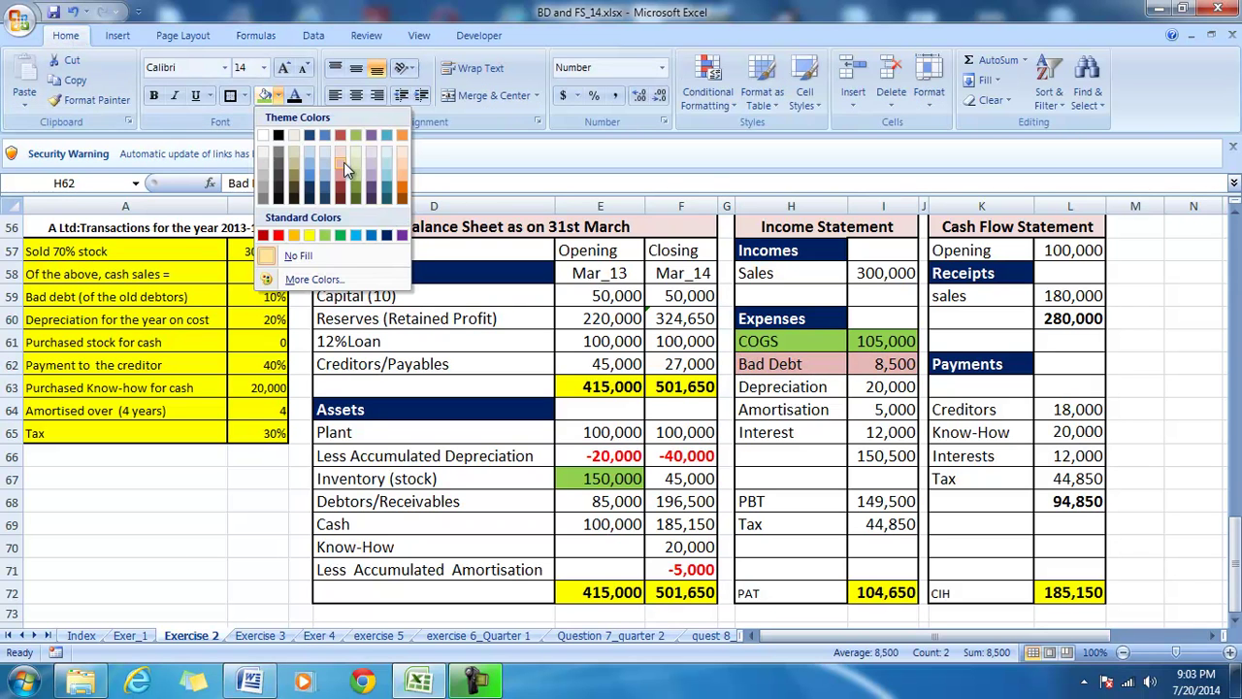
{"action": "left_click", "coordinate": [344, 162]}
Step: Trace the precedents of the 8,500 bad debt amount in I62, glancing at the Word notes
{"action": "key", "text": "Tab"}
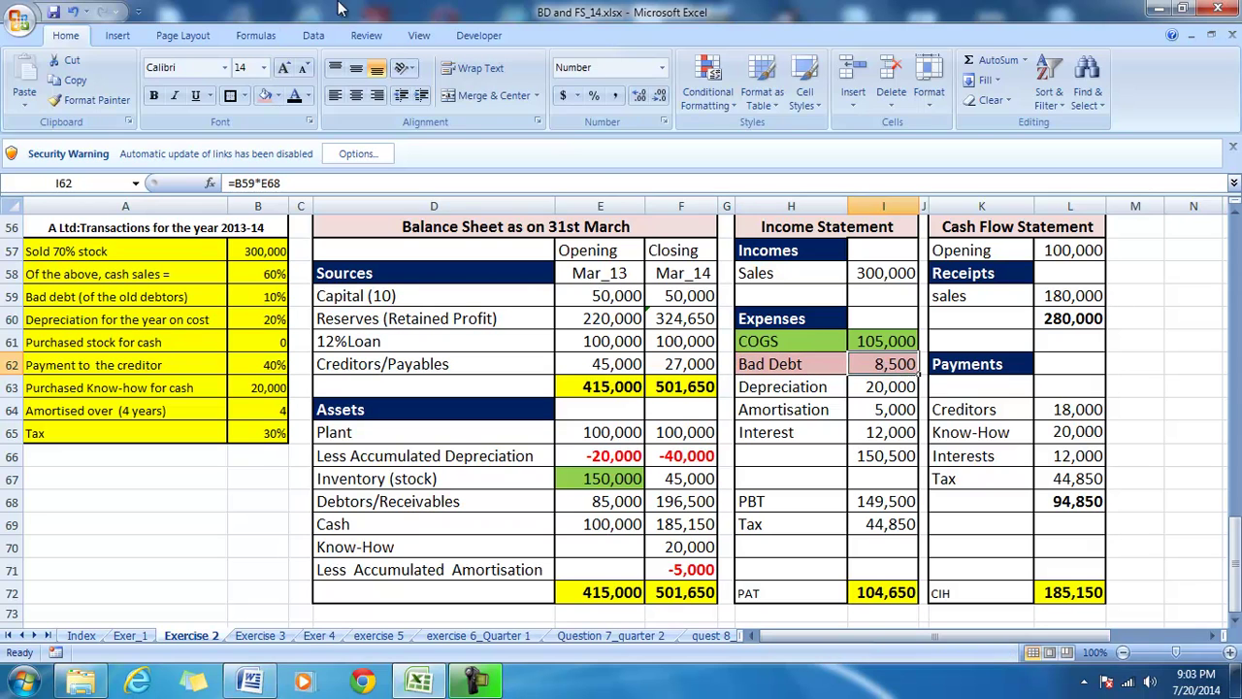
{"action": "left_click", "coordinate": [255, 35]}
{"action": "left_click", "coordinate": [684, 60]}
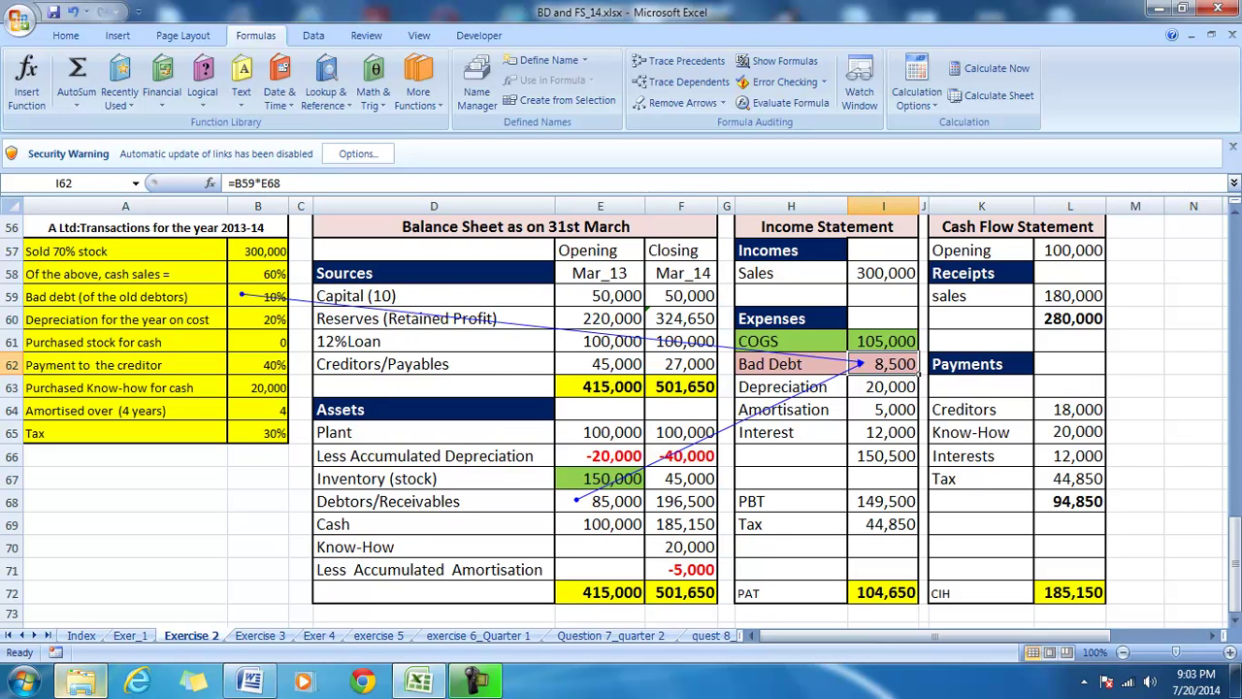
{"action": "left_click", "coordinate": [249, 681]}
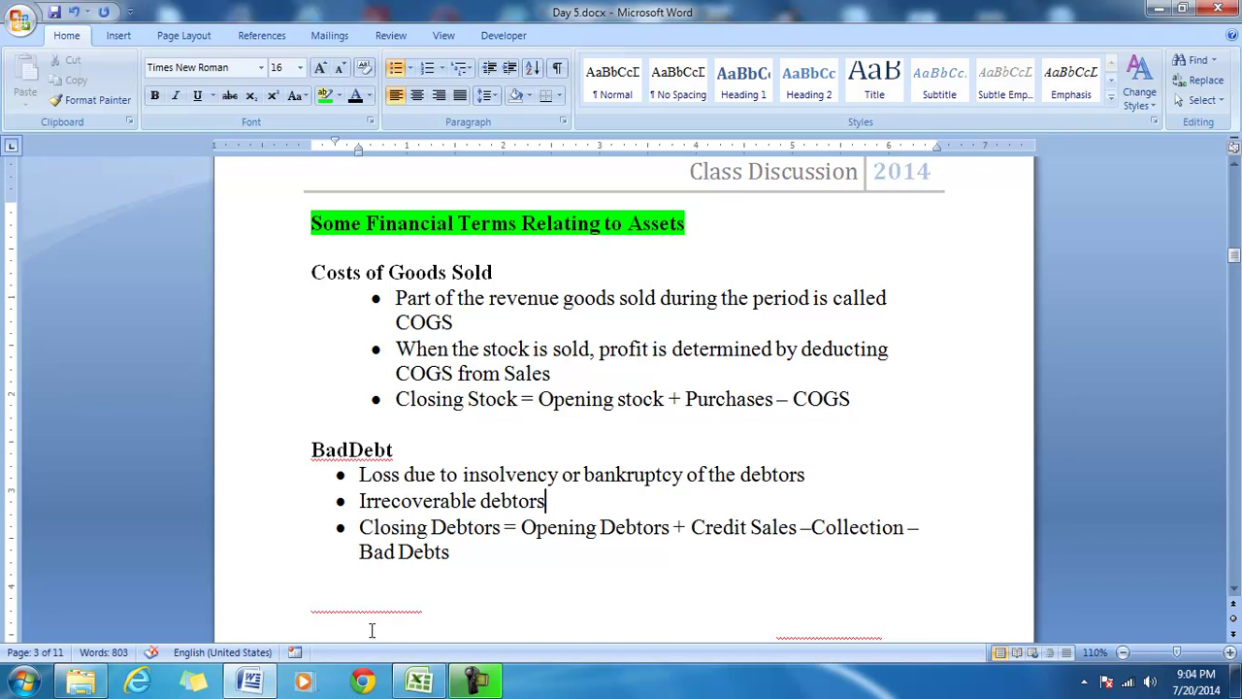
{"action": "left_click", "coordinate": [419, 682]}
Step: Clear the arrows, trace the precedents of closing debtors 196,500 in F68, then clear them again
{"action": "left_click", "coordinate": [668, 102]}
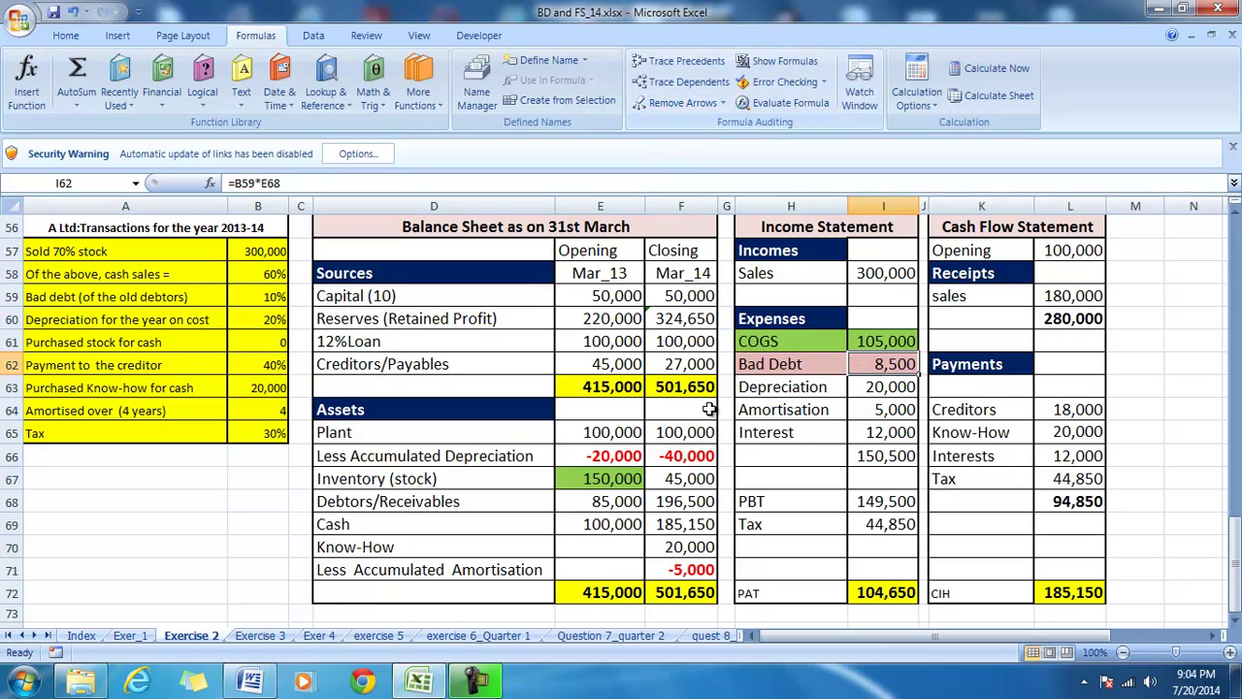
{"action": "left_click", "coordinate": [669, 503]}
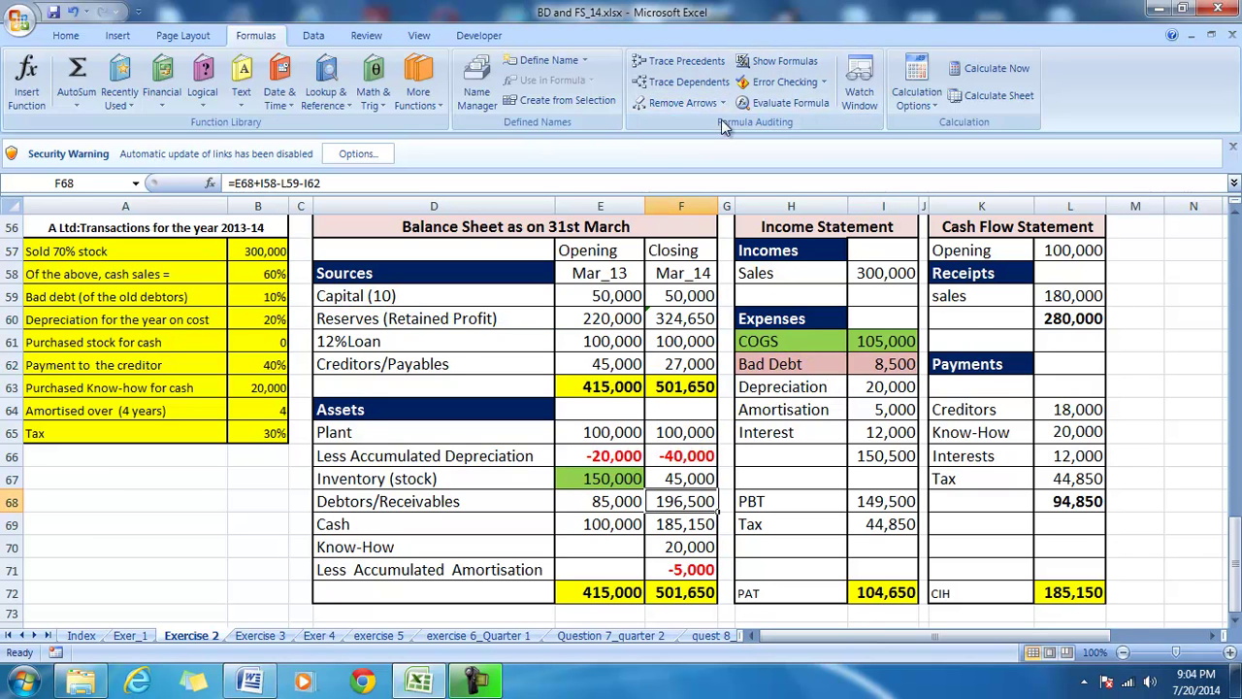
{"action": "left_click", "coordinate": [684, 62]}
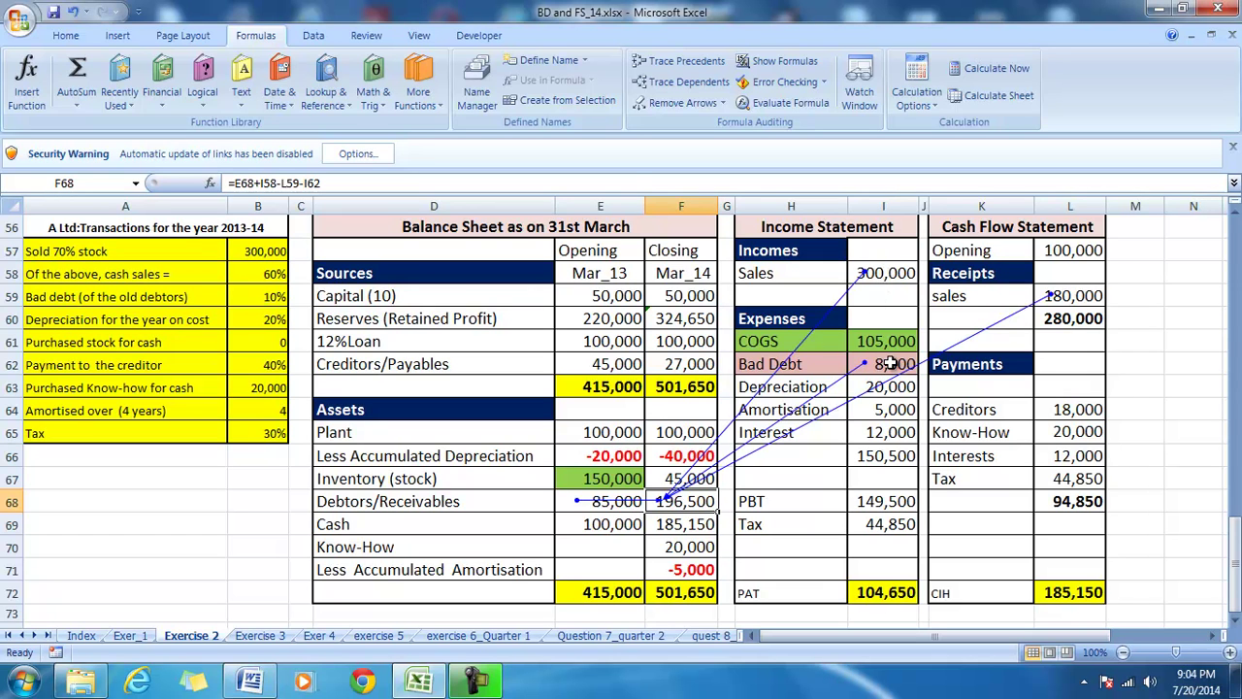
{"action": "left_click", "coordinate": [670, 101]}
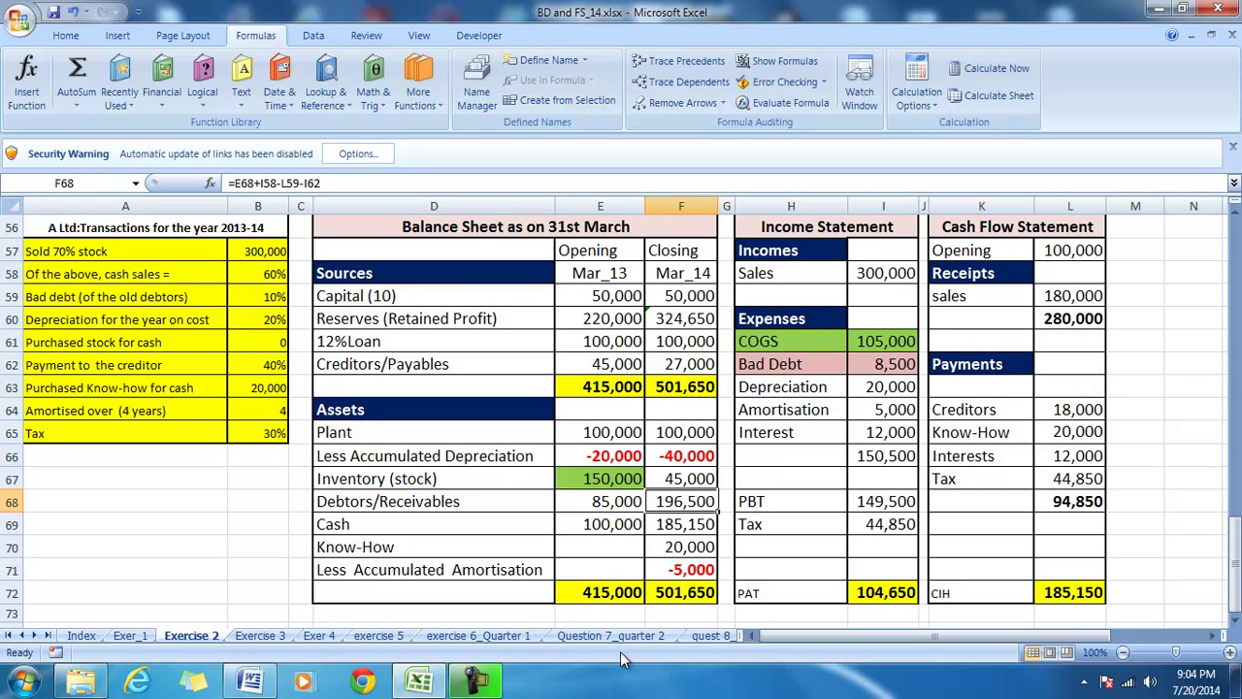
Step: In Word, turn the hidden lines below the Bad Debt notes black to reveal the Deprecition section
{"action": "left_click", "coordinate": [248, 679]}
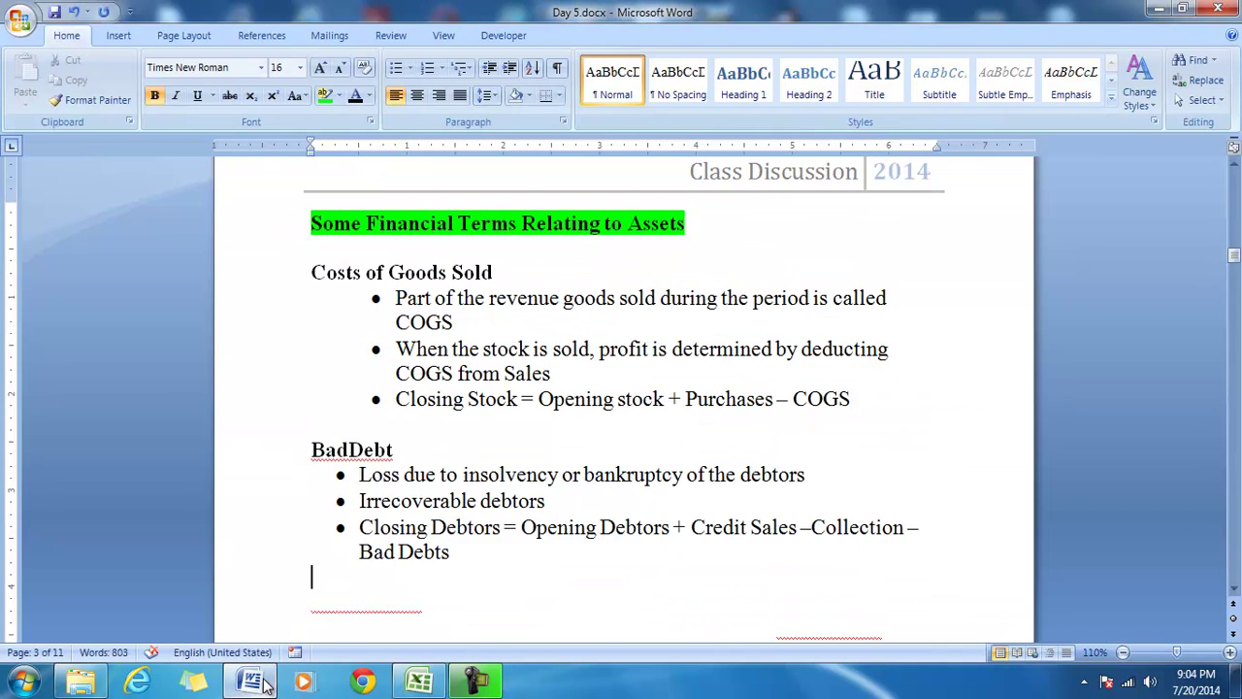
{"action": "scroll", "coordinate": [393, 554], "scroll_direction": "down", "scroll_amount": 1}
{"action": "left_click_drag", "start_coordinate": [316, 531], "coordinate": [589, 638]}
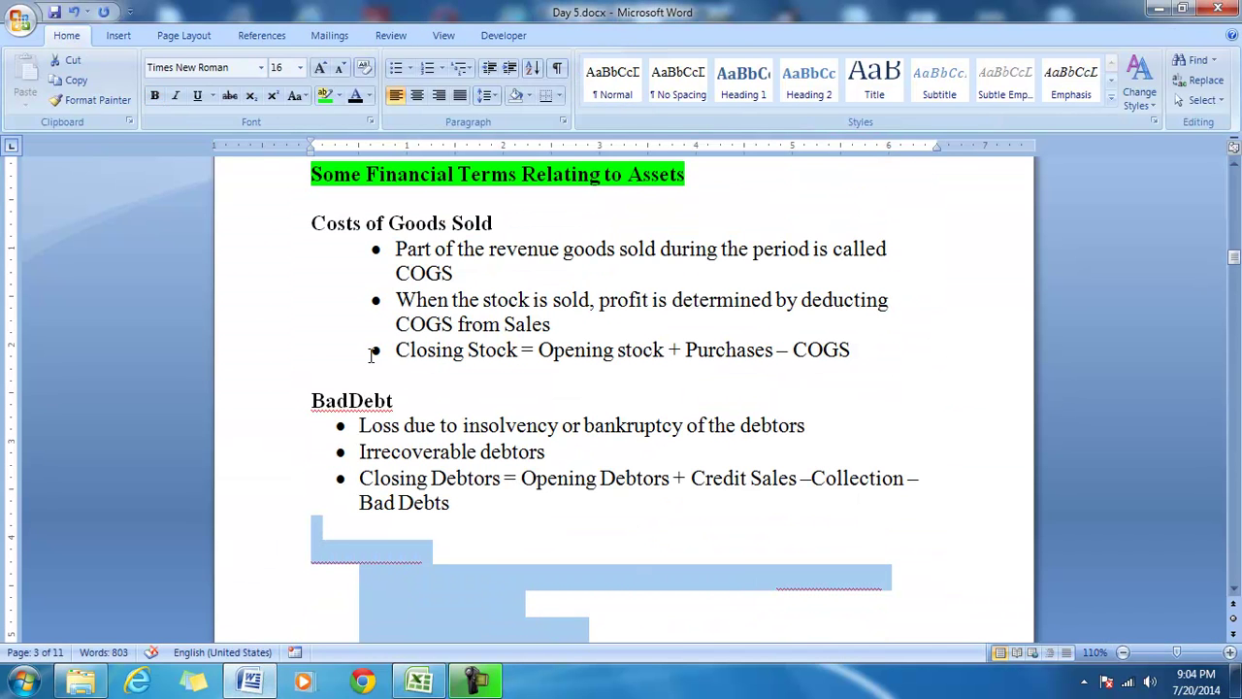
{"action": "left_click", "coordinate": [357, 98]}
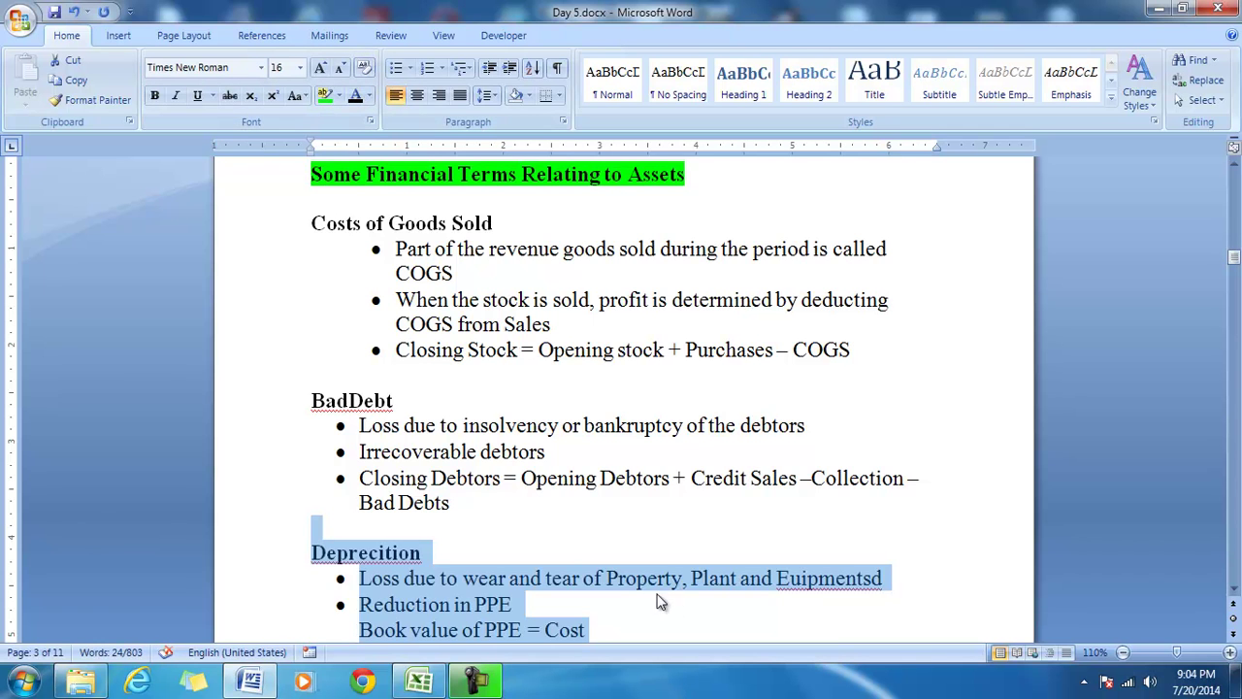
{"action": "scroll", "coordinate": [581, 549], "scroll_direction": "down", "scroll_amount": 2}
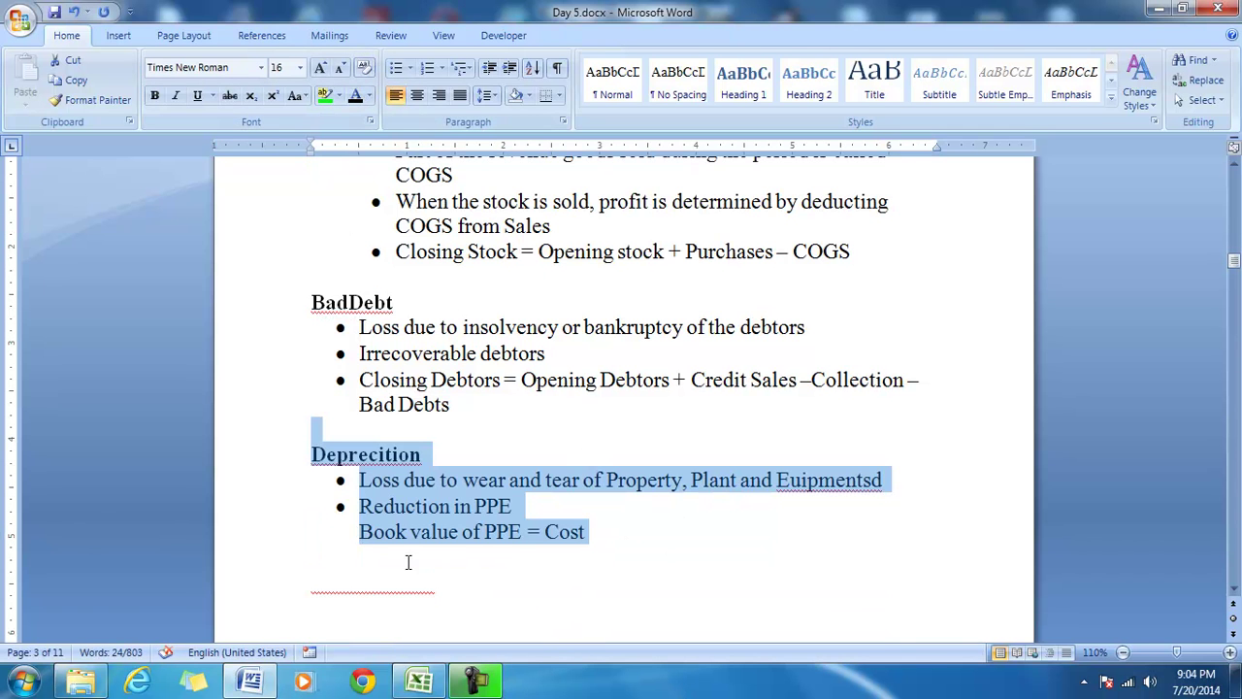
{"action": "left_click", "coordinate": [558, 561]}
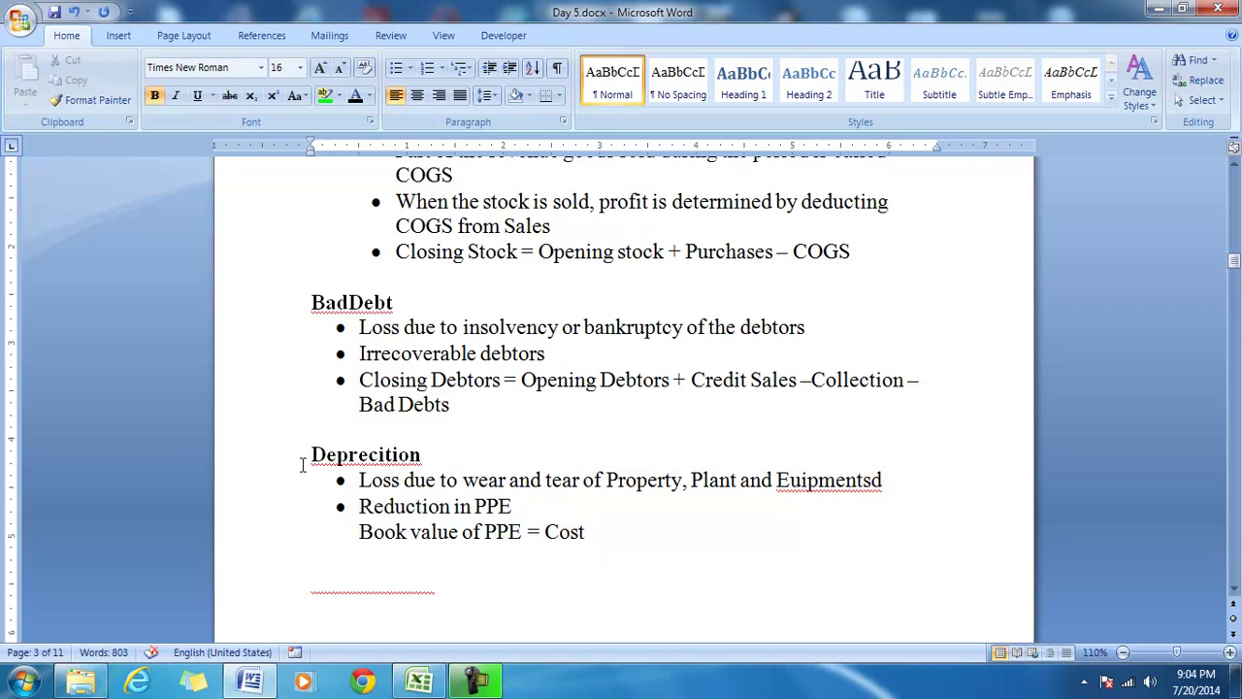
Step: Correct the misspelled 'Euipmentsd' in the Deprecition section to 'Euipments'
{"action": "left_click_drag", "start_coordinate": [307, 464], "coordinate": [596, 569]}
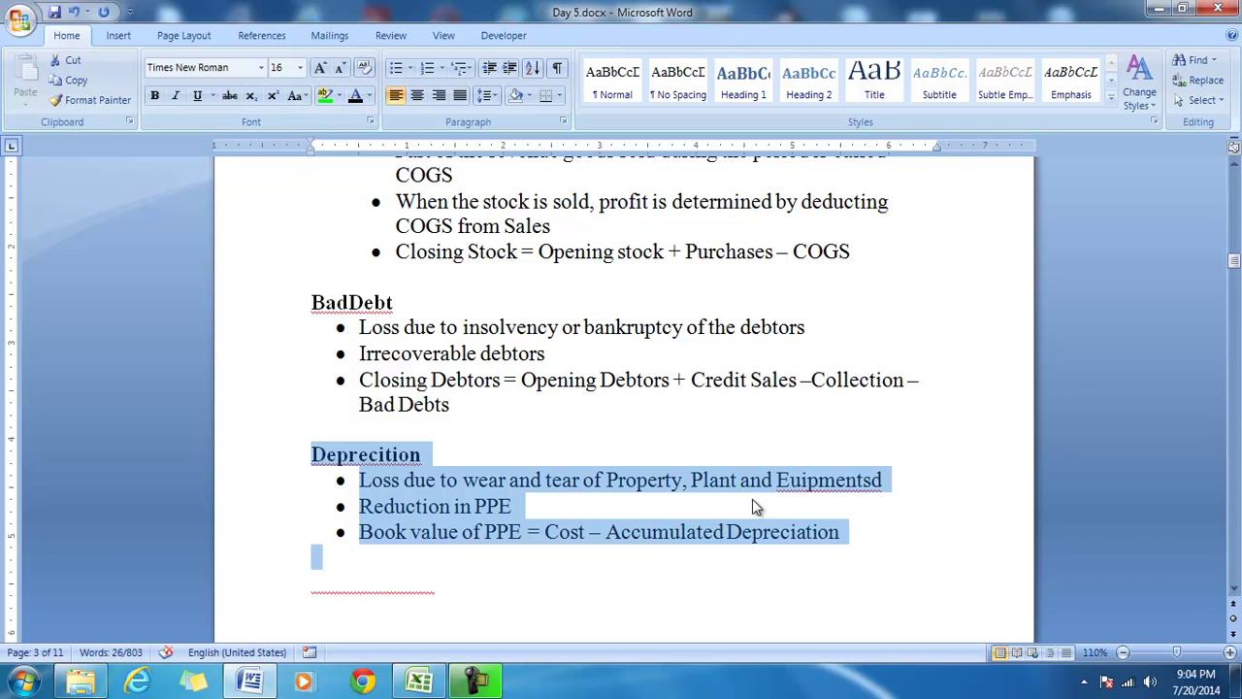
{"action": "right_click", "coordinate": [844, 482]}
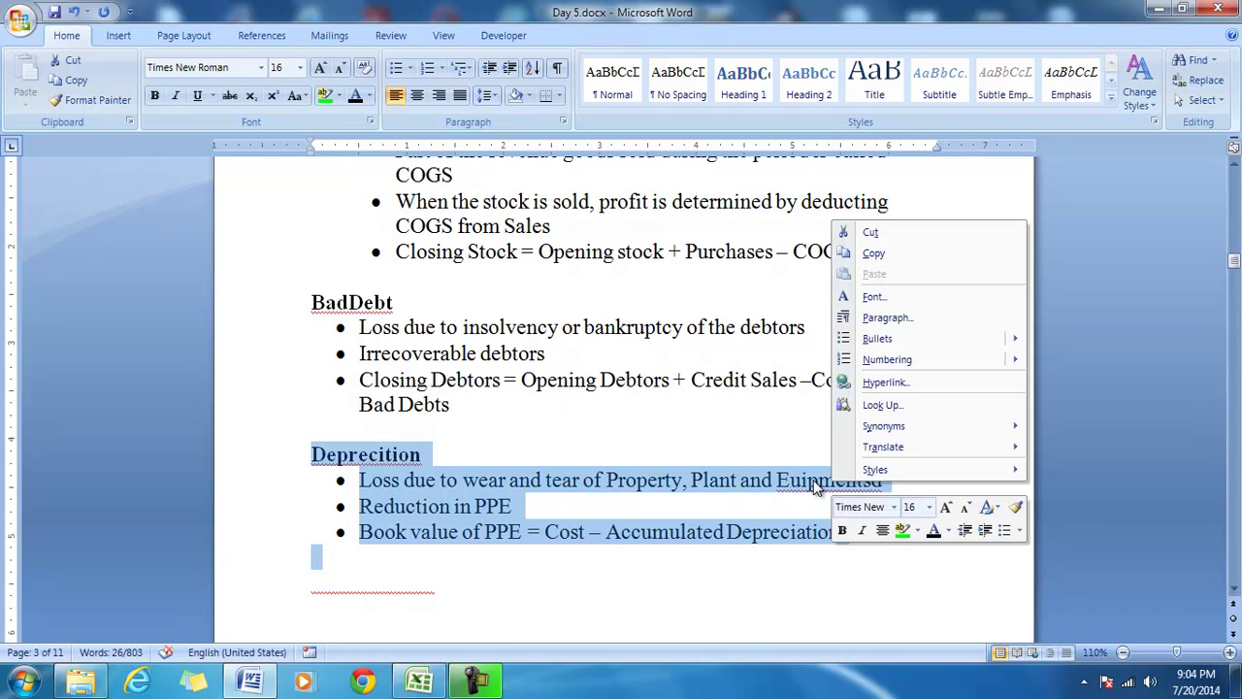
{"action": "key", "text": "Escape"}
{"action": "left_click", "coordinate": [860, 483]}
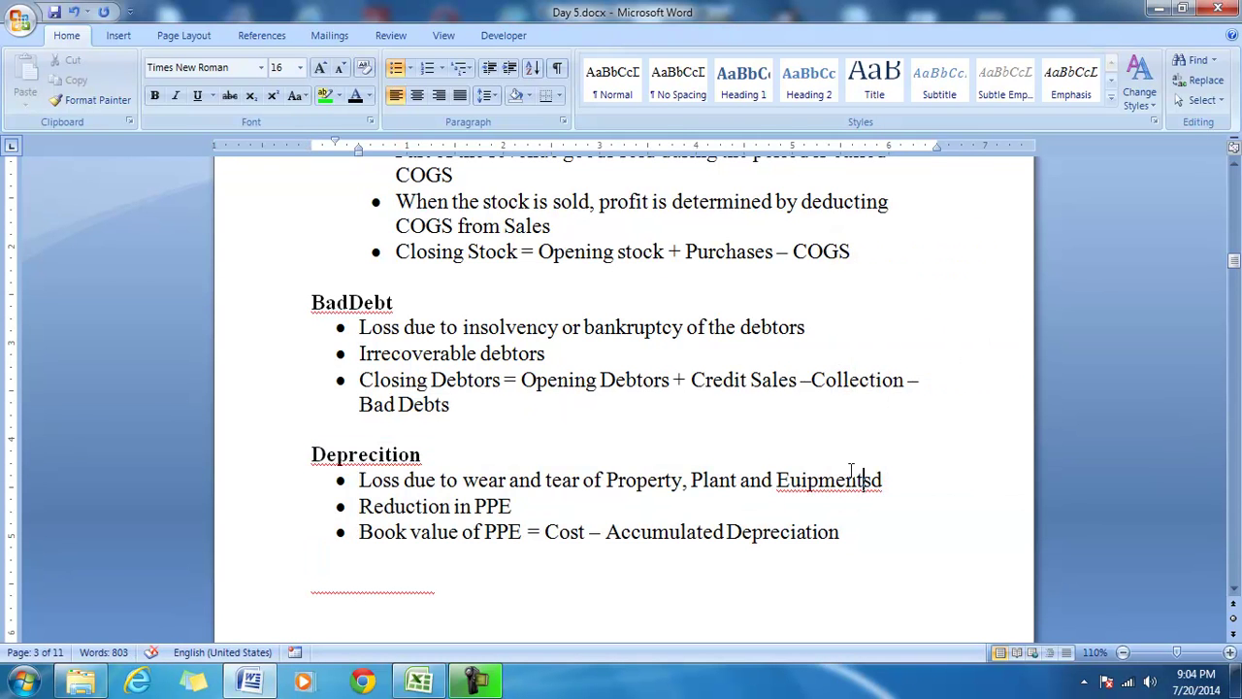
{"action": "key", "text": "Delete"}
{"action": "type", "text": "s"}
{"action": "key", "text": "Delete"}
{"action": "left_click_drag", "start_coordinate": [359, 506], "coordinate": [526, 504]}
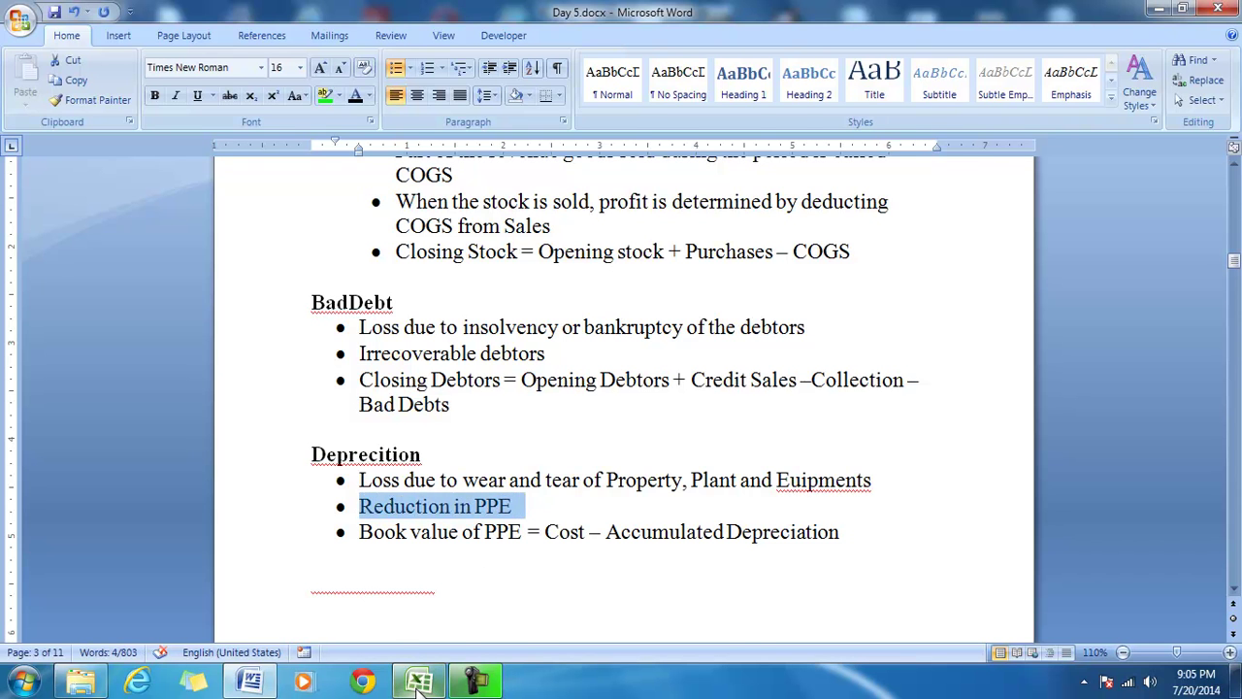
{"action": "left_click", "coordinate": [418, 681]}
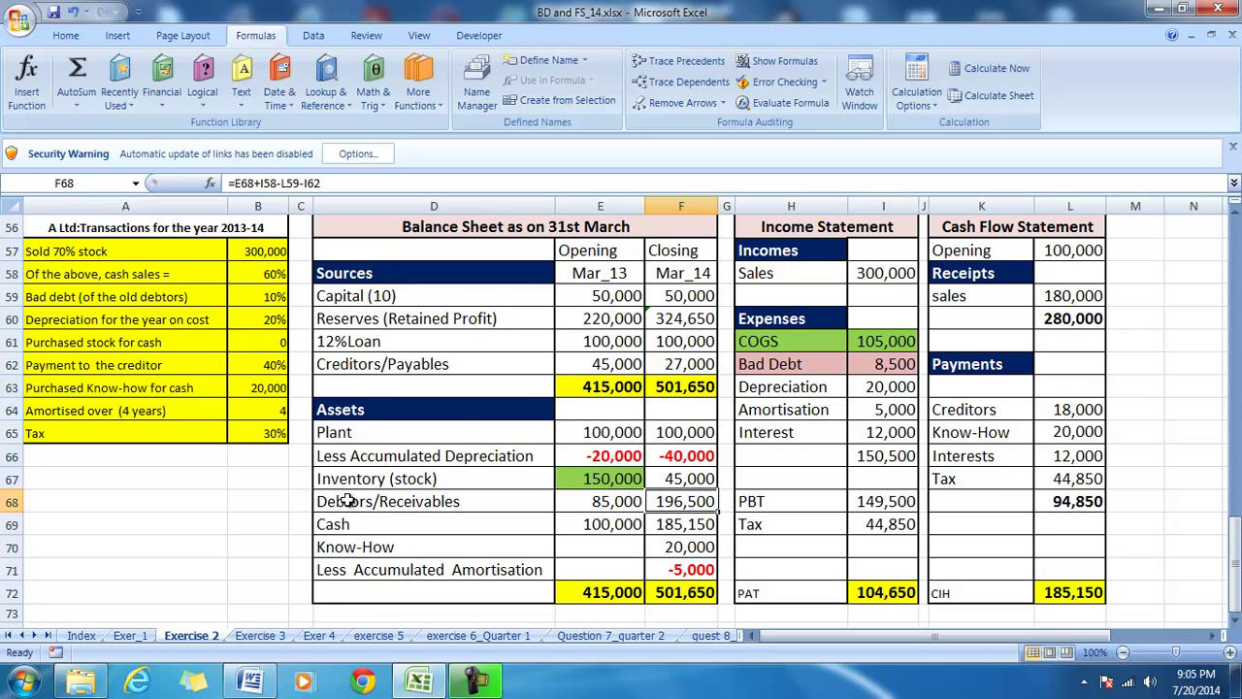
{"action": "left_click", "coordinate": [626, 434]}
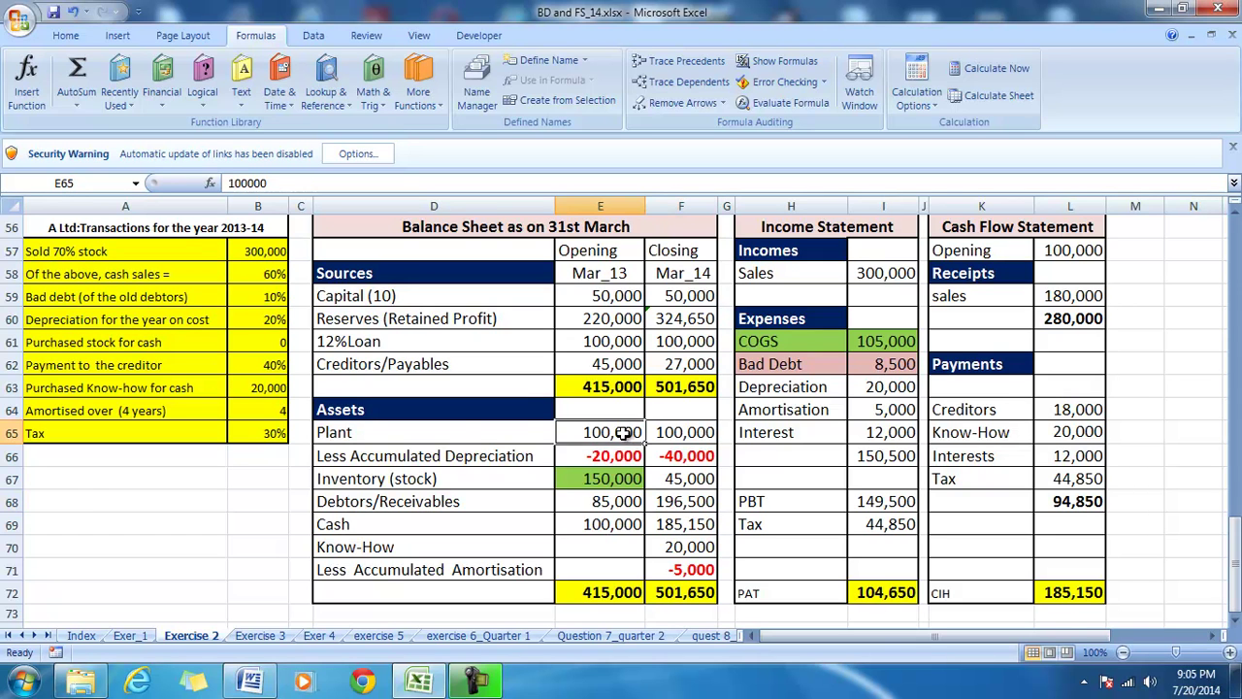
{"action": "left_click", "coordinate": [885, 386]}
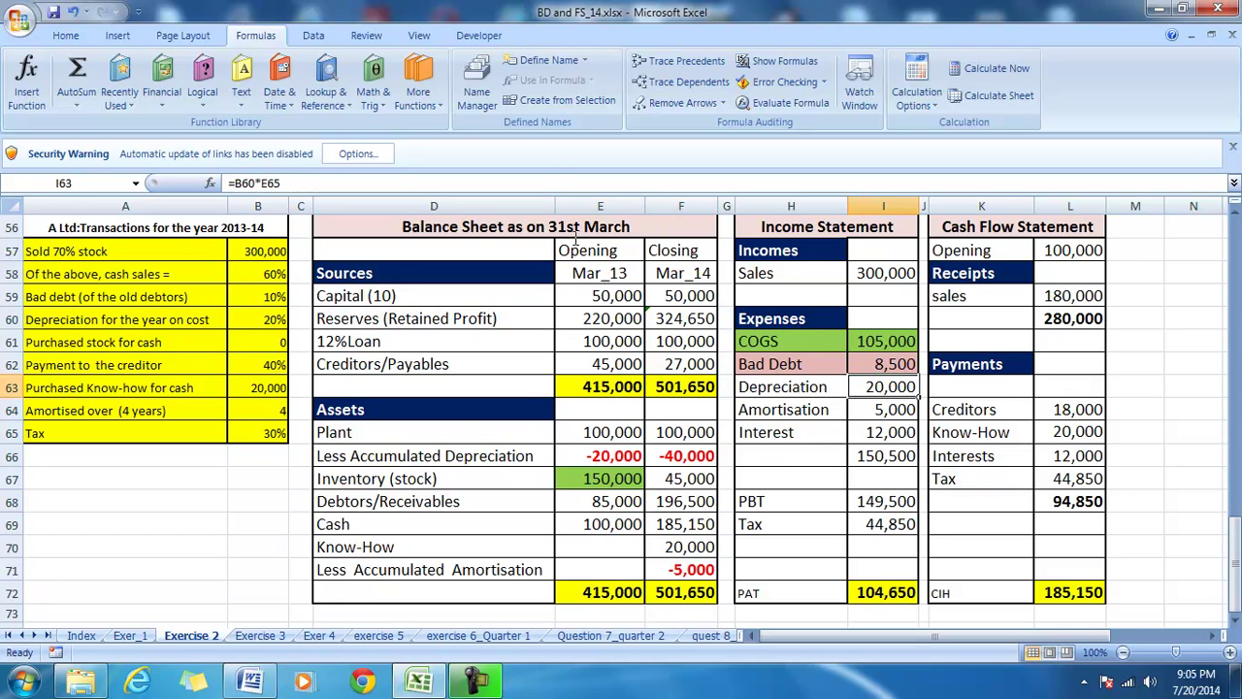
{"action": "left_click", "coordinate": [686, 60]}
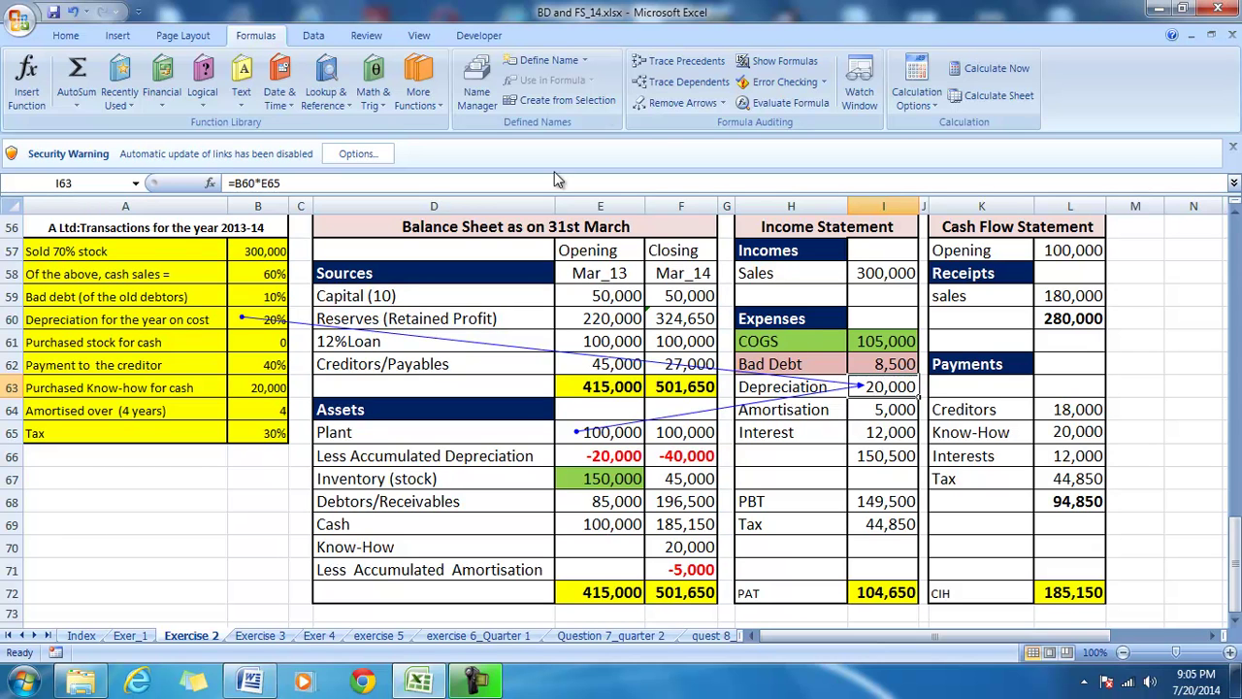
{"action": "left_click", "coordinate": [664, 105]}
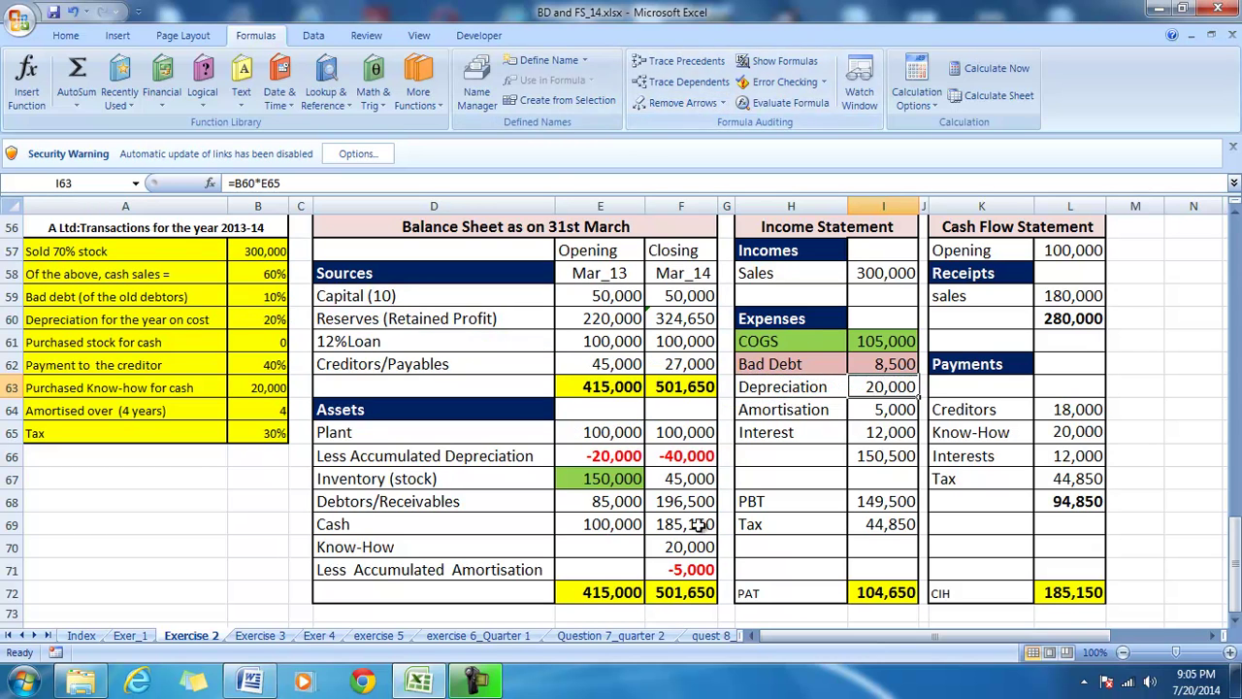
{"action": "left_click", "coordinate": [682, 457]}
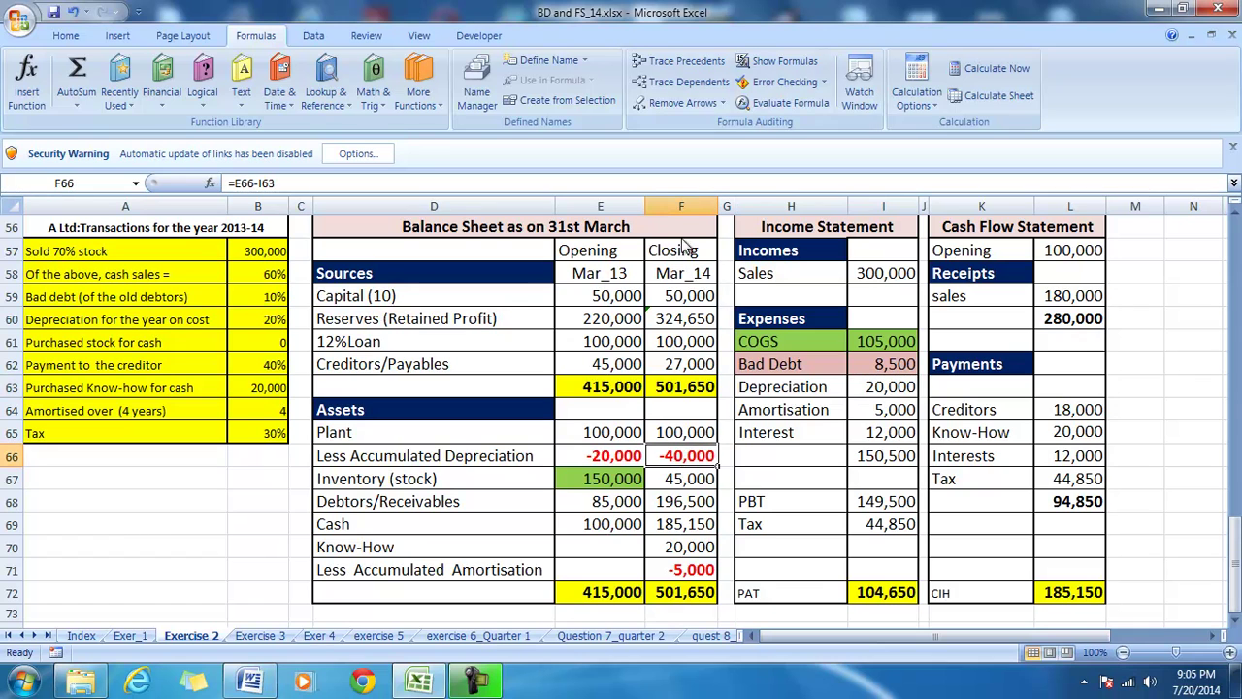
{"action": "left_click", "coordinate": [668, 60]}
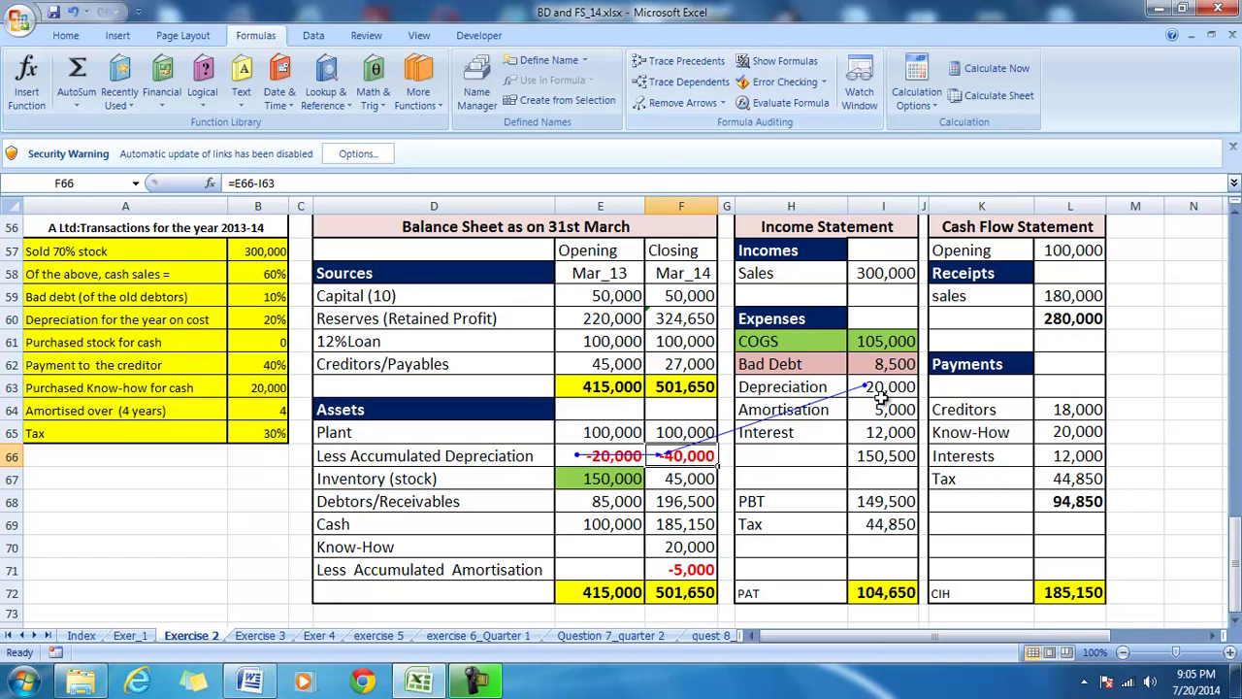
{"action": "left_click", "coordinate": [651, 100]}
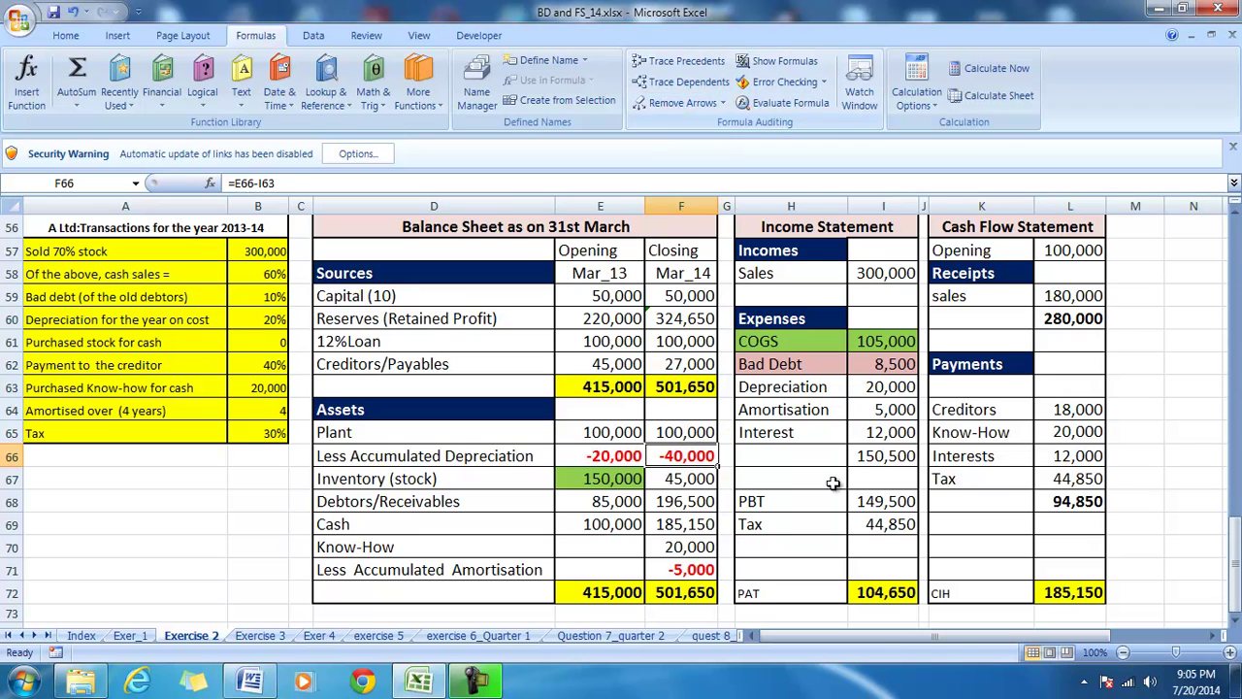
{"action": "left_click", "coordinate": [791, 387]}
{"action": "left_click_drag", "start_coordinate": [791, 387], "coordinate": [862, 386]}
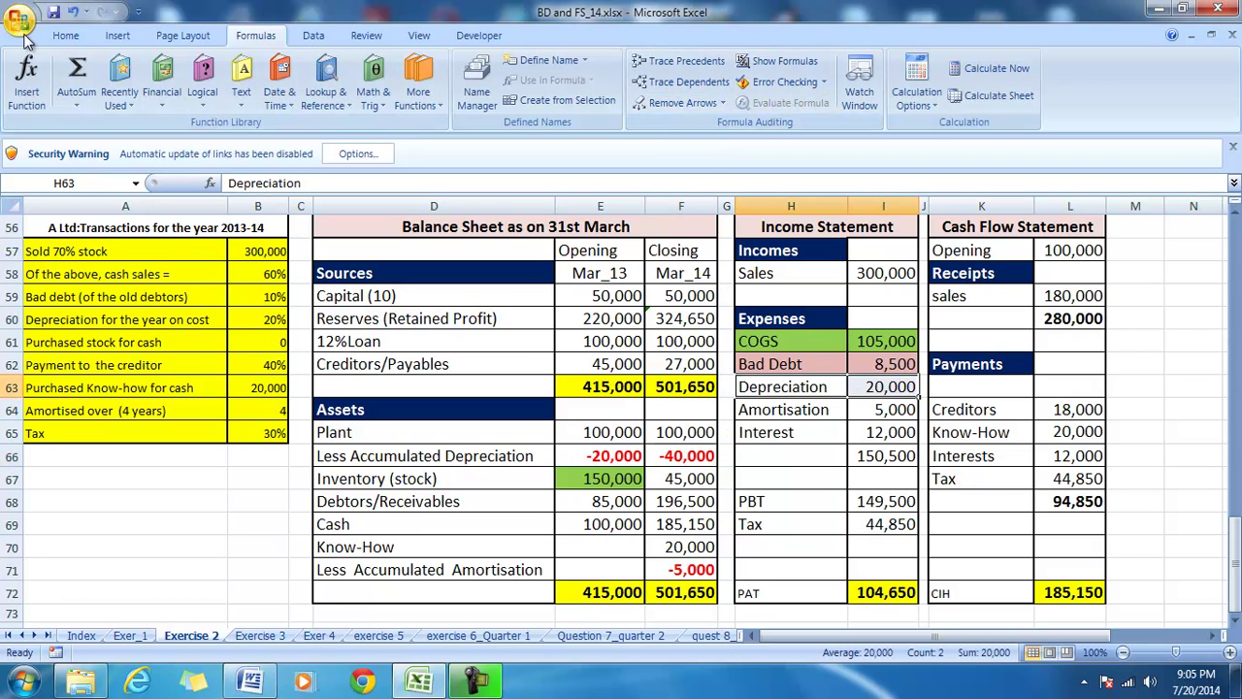
Step: Fill the Depreciation row H63:I63 of 20,000 light green
{"action": "left_click", "coordinate": [64, 36]}
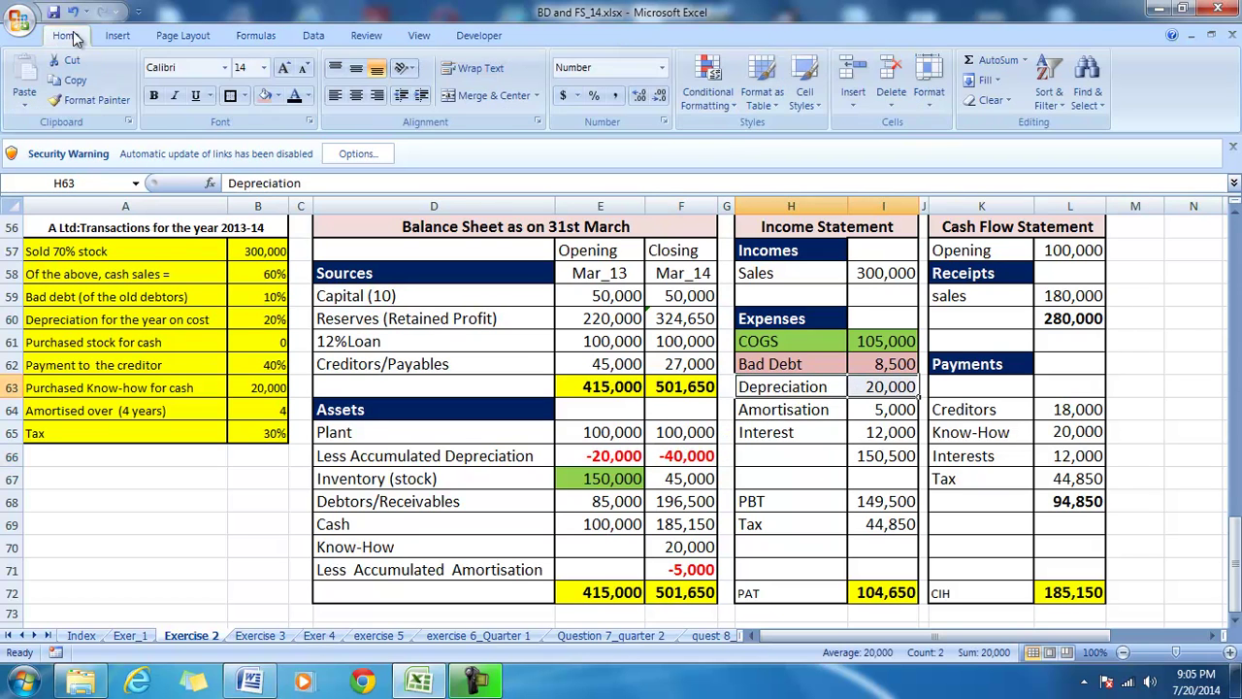
{"action": "left_click", "coordinate": [280, 97]}
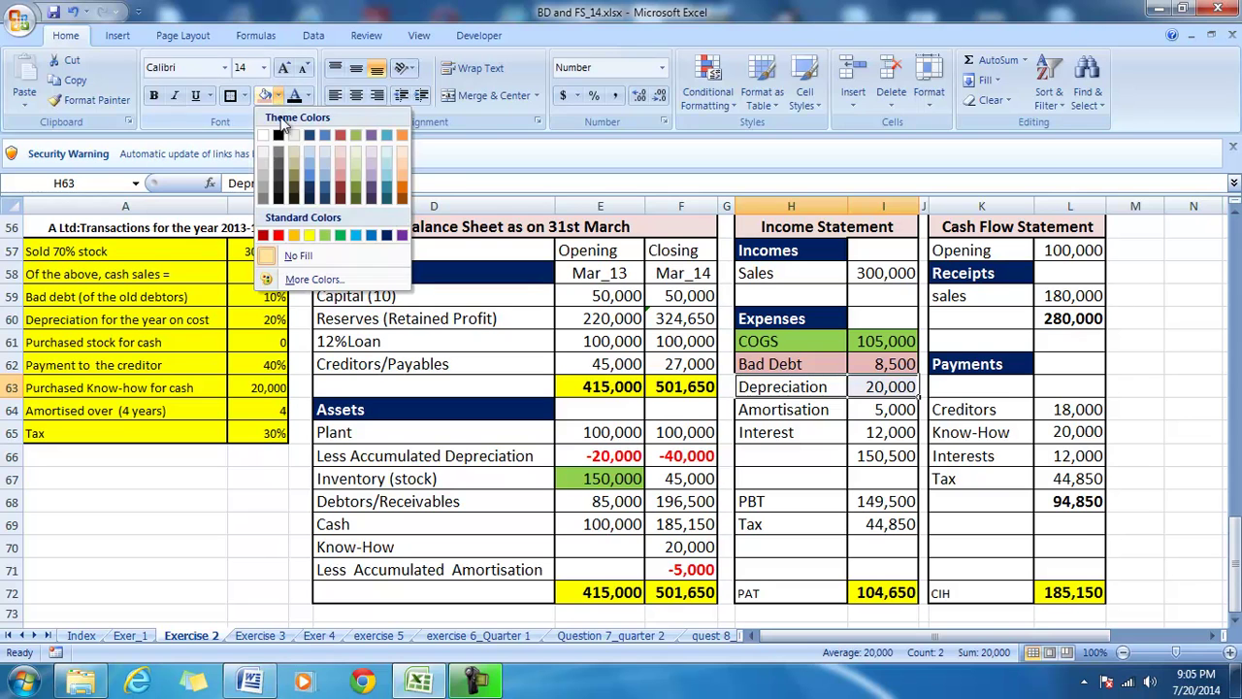
{"action": "left_click", "coordinate": [325, 239]}
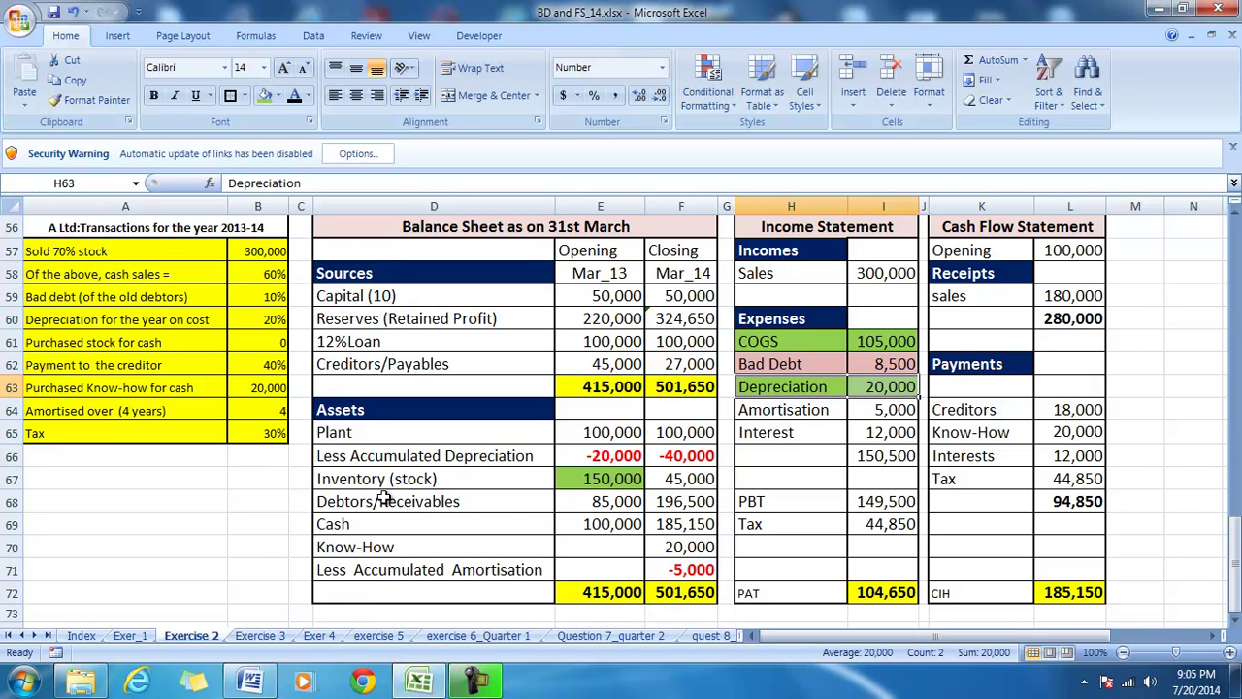
Step: Compare the colour-coded COGS, Inventory and Bad Debt labels, then go back to Word
{"action": "left_click", "coordinate": [782, 341]}
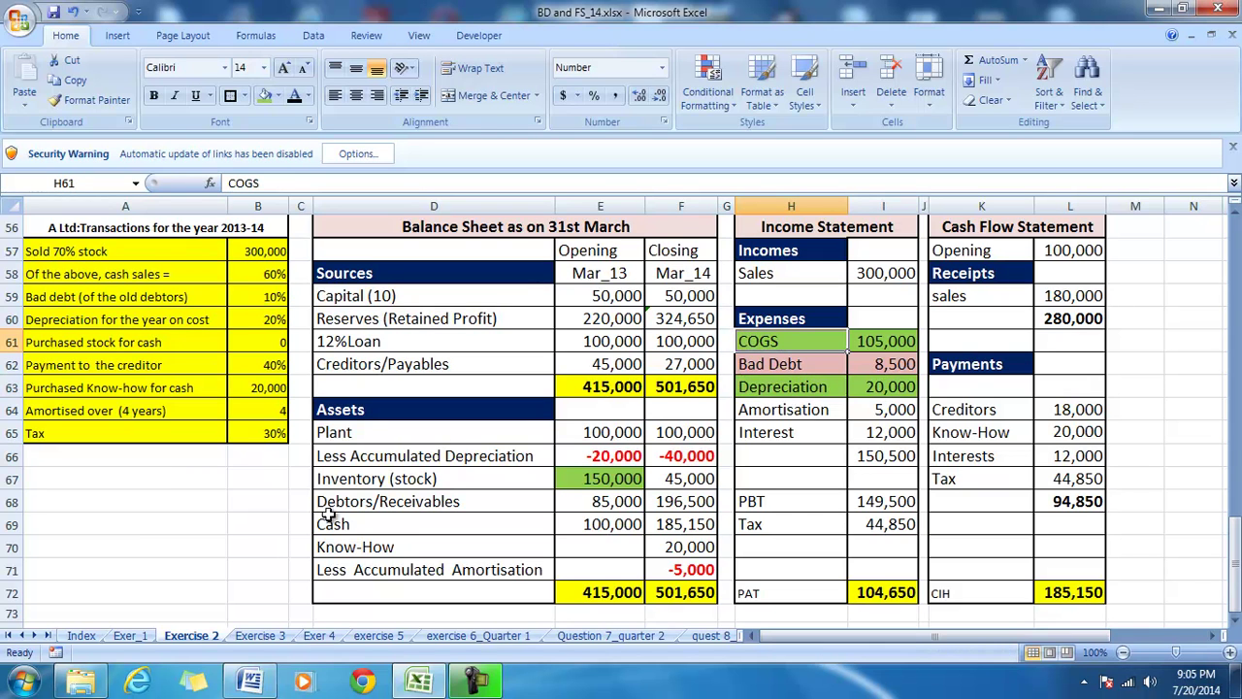
{"action": "left_click", "coordinate": [339, 483]}
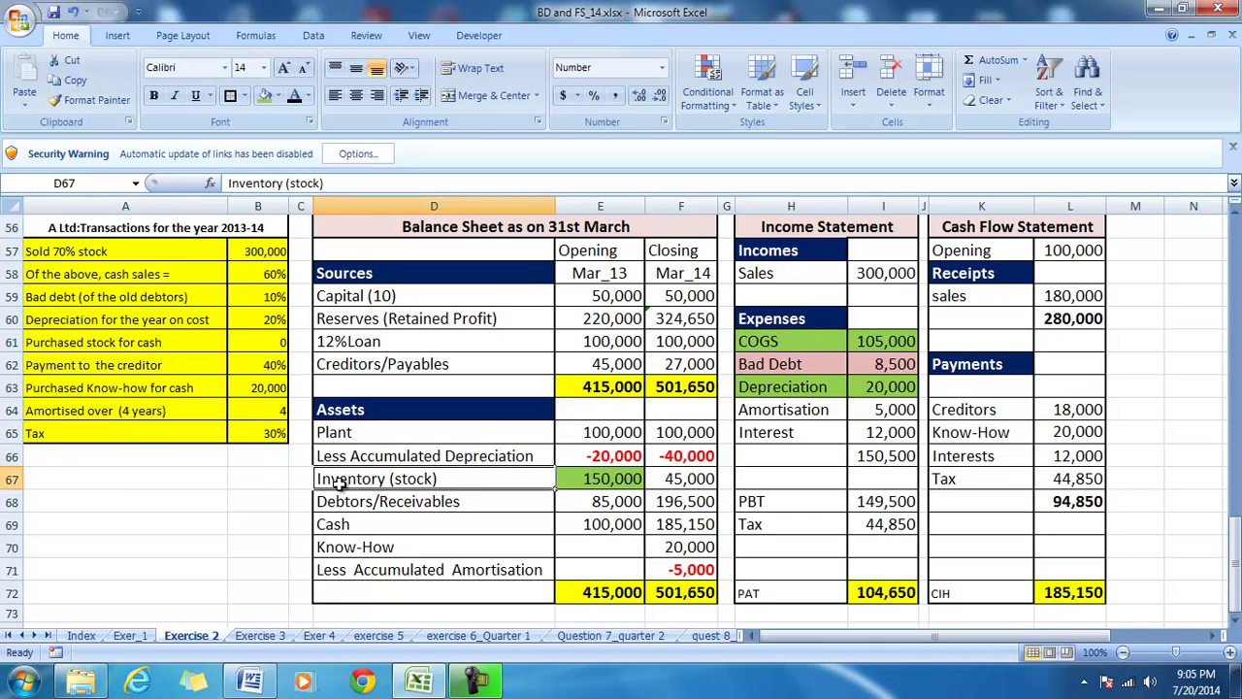
{"action": "left_click", "coordinate": [784, 365]}
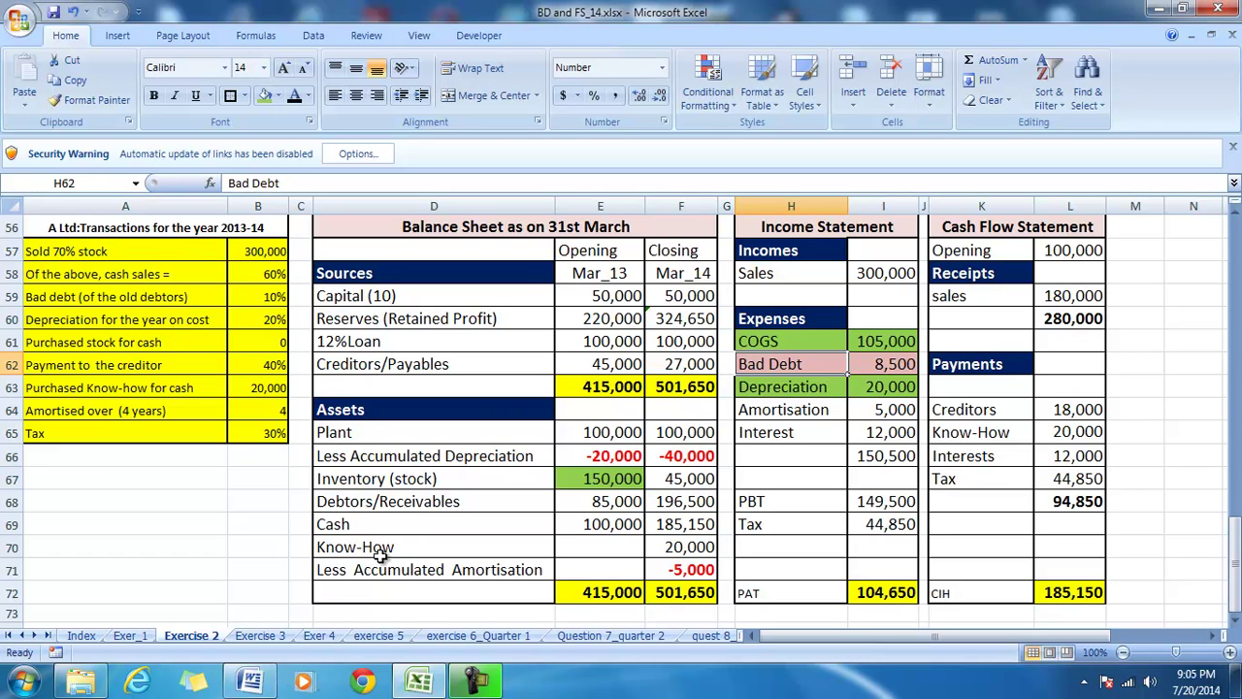
{"action": "left_click", "coordinate": [251, 682]}
Step: Turn the hidden text below the Depreciation bullets black to reveal the Amortisation section
{"action": "left_click_drag", "start_coordinate": [329, 470], "coordinate": [499, 563]}
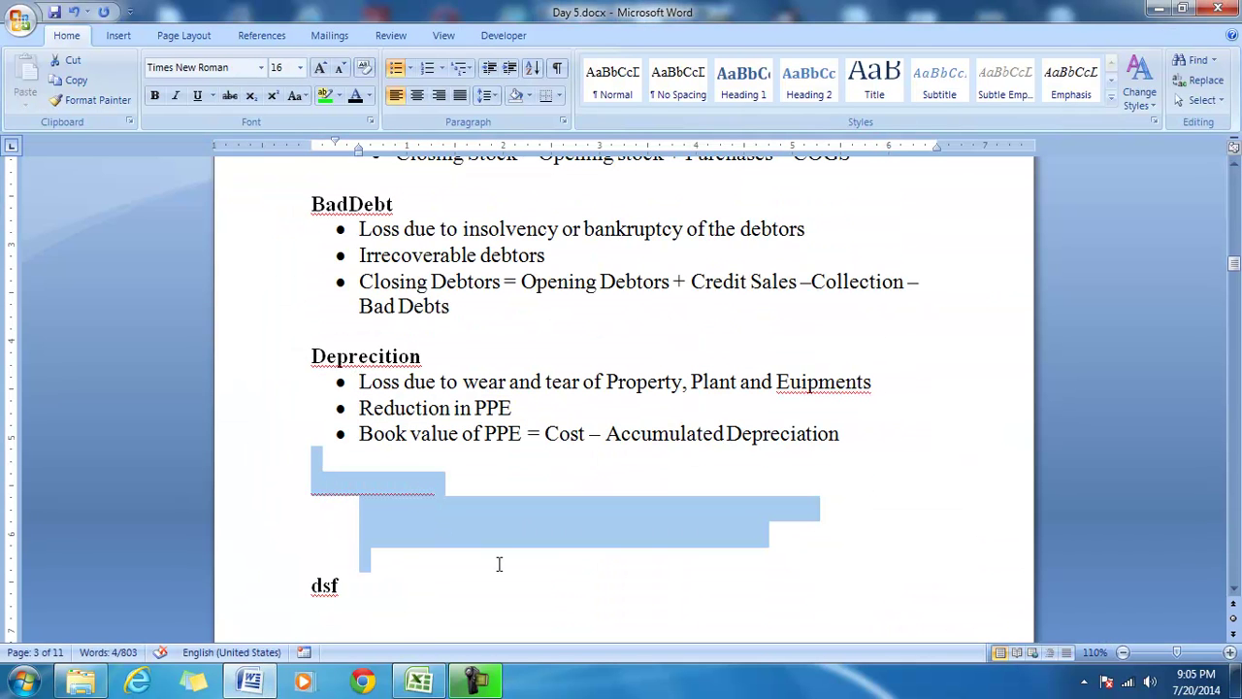
{"action": "left_click", "coordinate": [356, 95]}
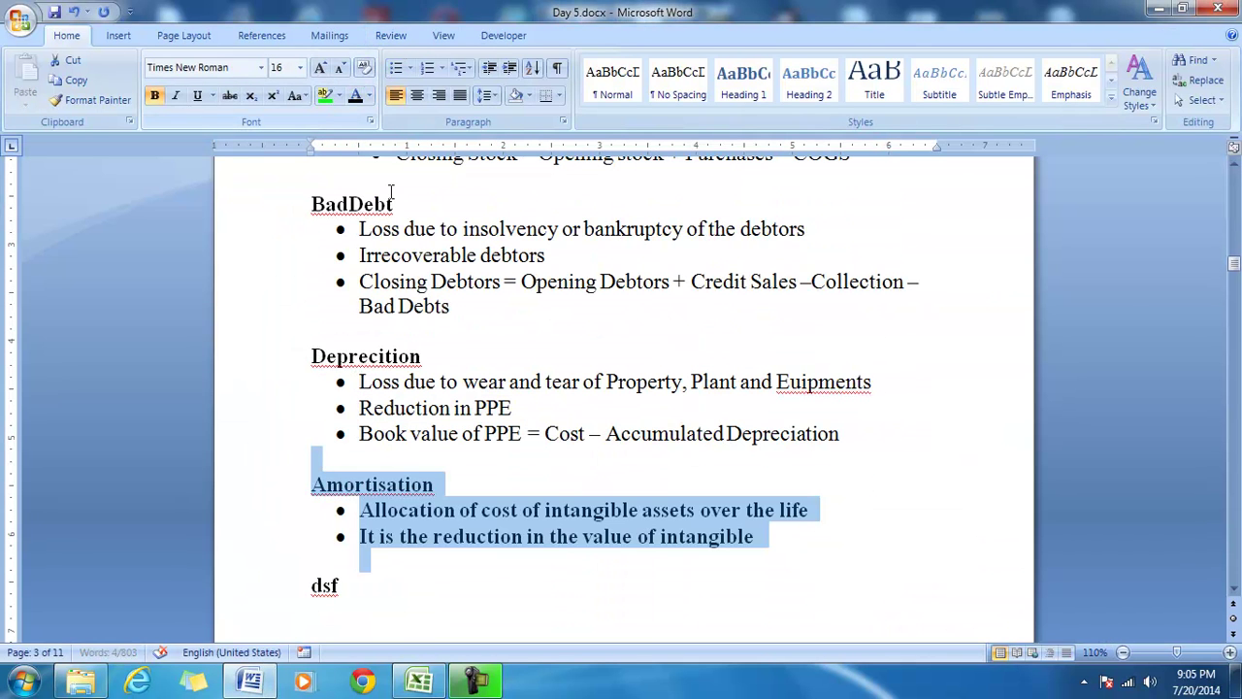
{"action": "left_click", "coordinate": [380, 573]}
Step: Remove bold from the two Amortisation bullets on intangible assets
{"action": "left_click_drag", "start_coordinate": [366, 512], "coordinate": [766, 538]}
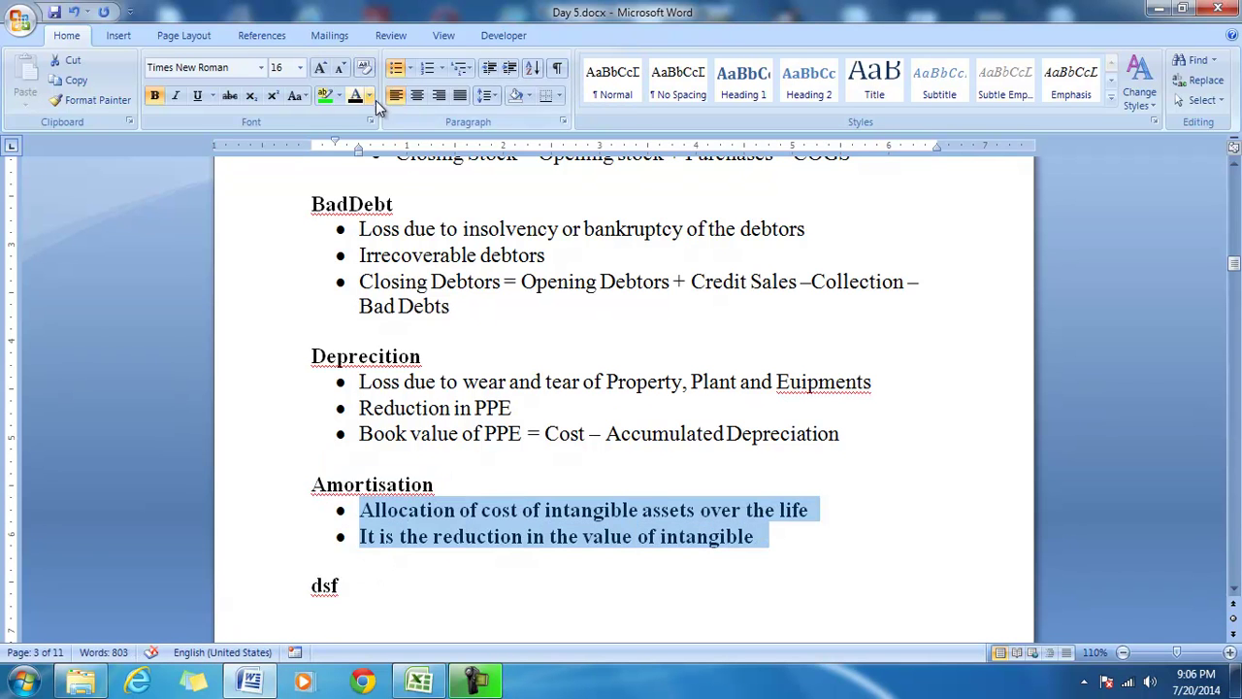
{"action": "left_click", "coordinate": [162, 98]}
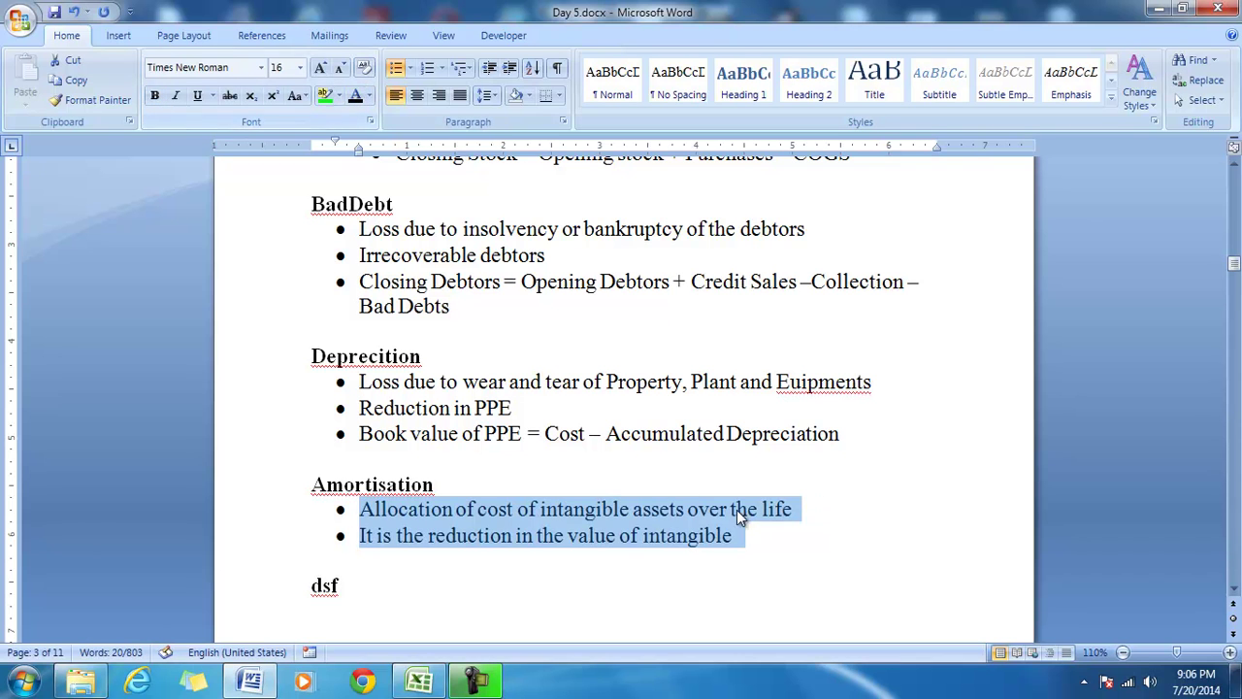
{"action": "left_click", "coordinate": [791, 540]}
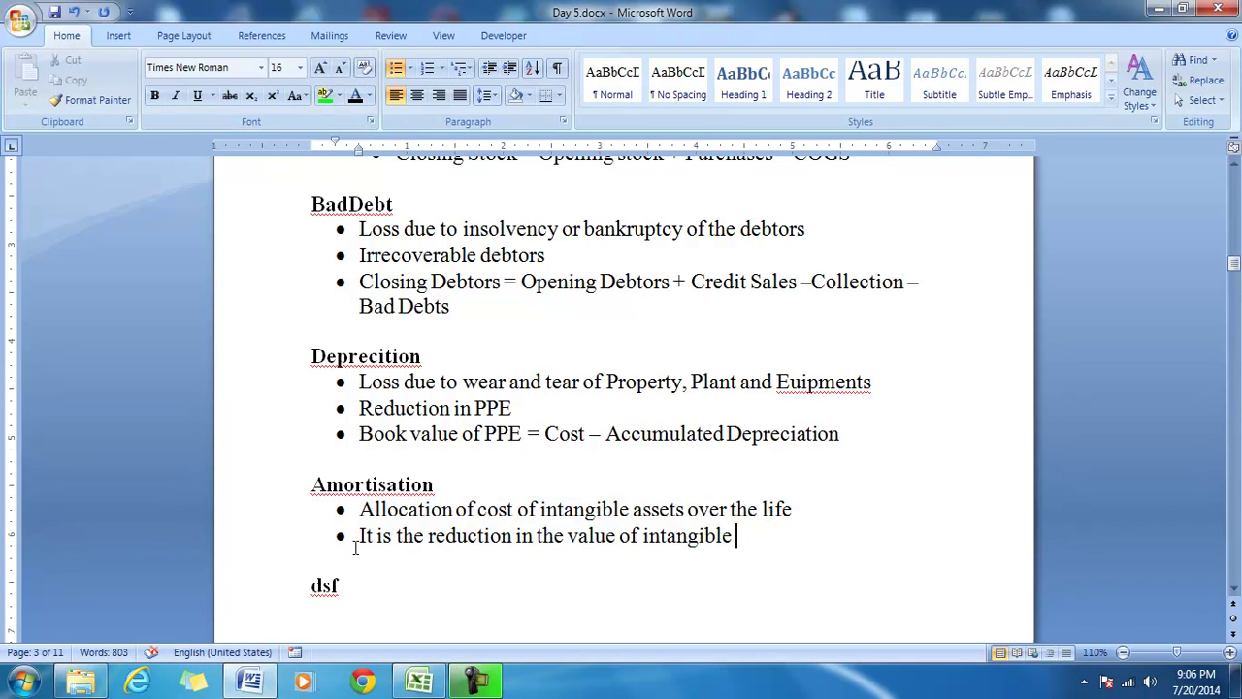
{"action": "left_click_drag", "start_coordinate": [359, 535], "coordinate": [608, 554]}
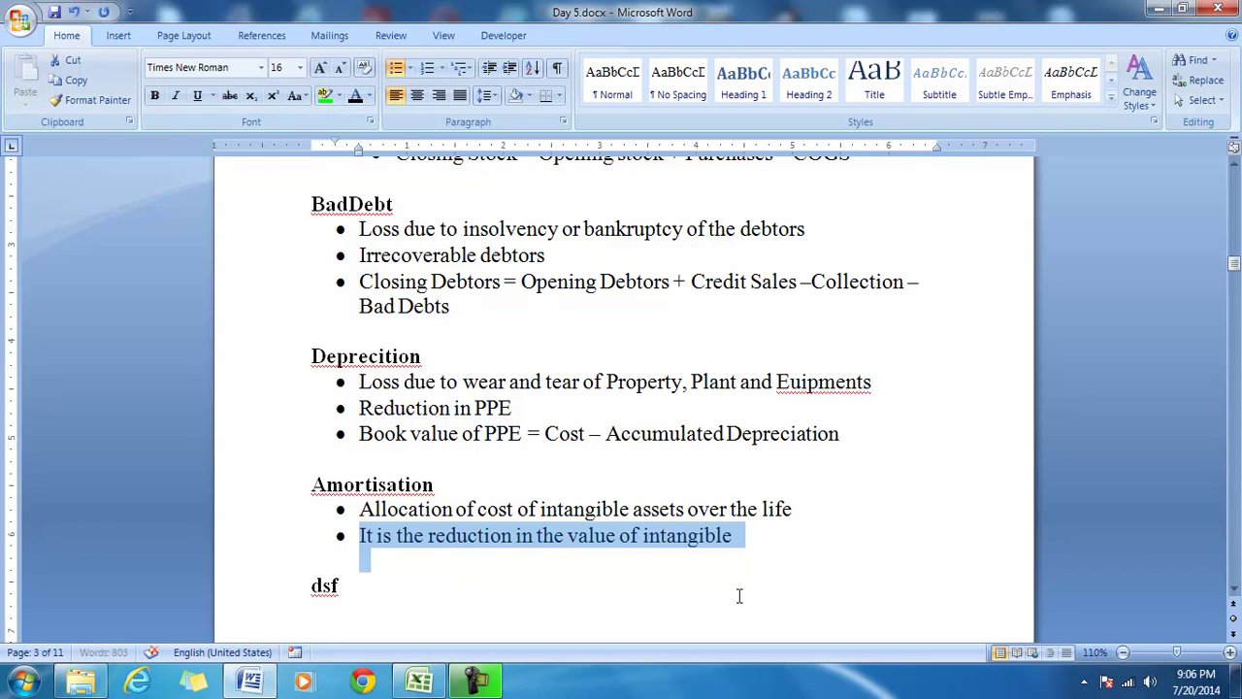
{"action": "left_click", "coordinate": [753, 560]}
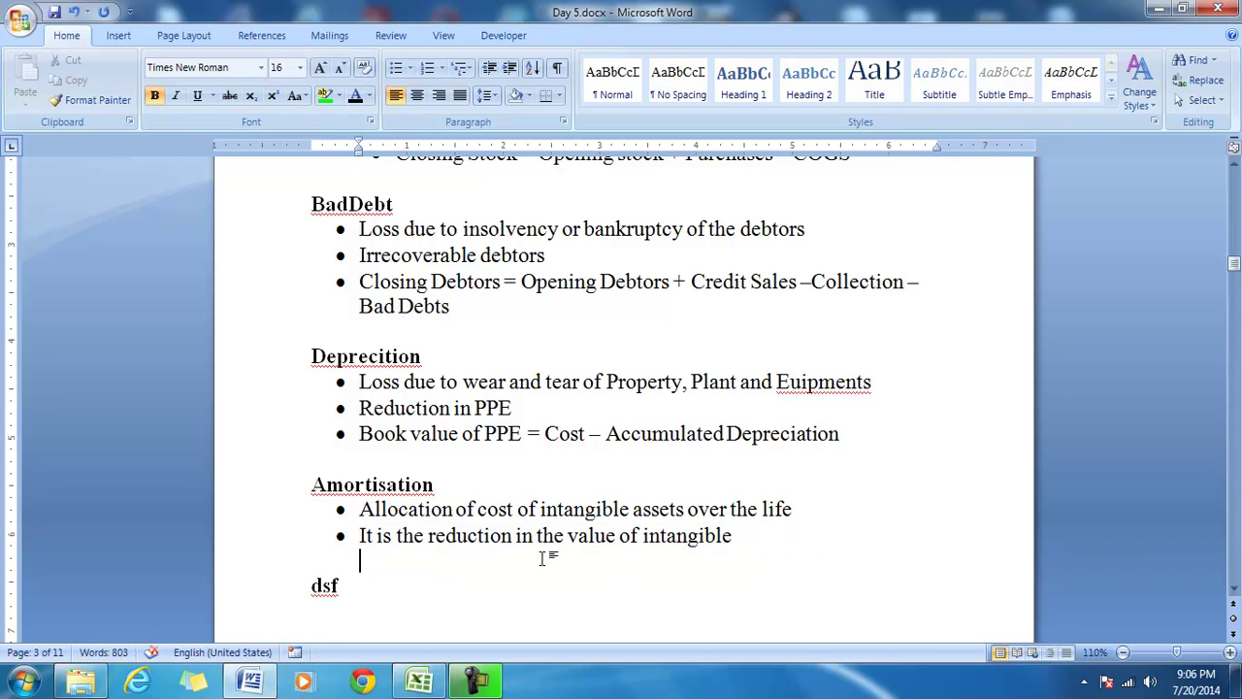
{"action": "mouse_move", "coordinate": [427, 686]}
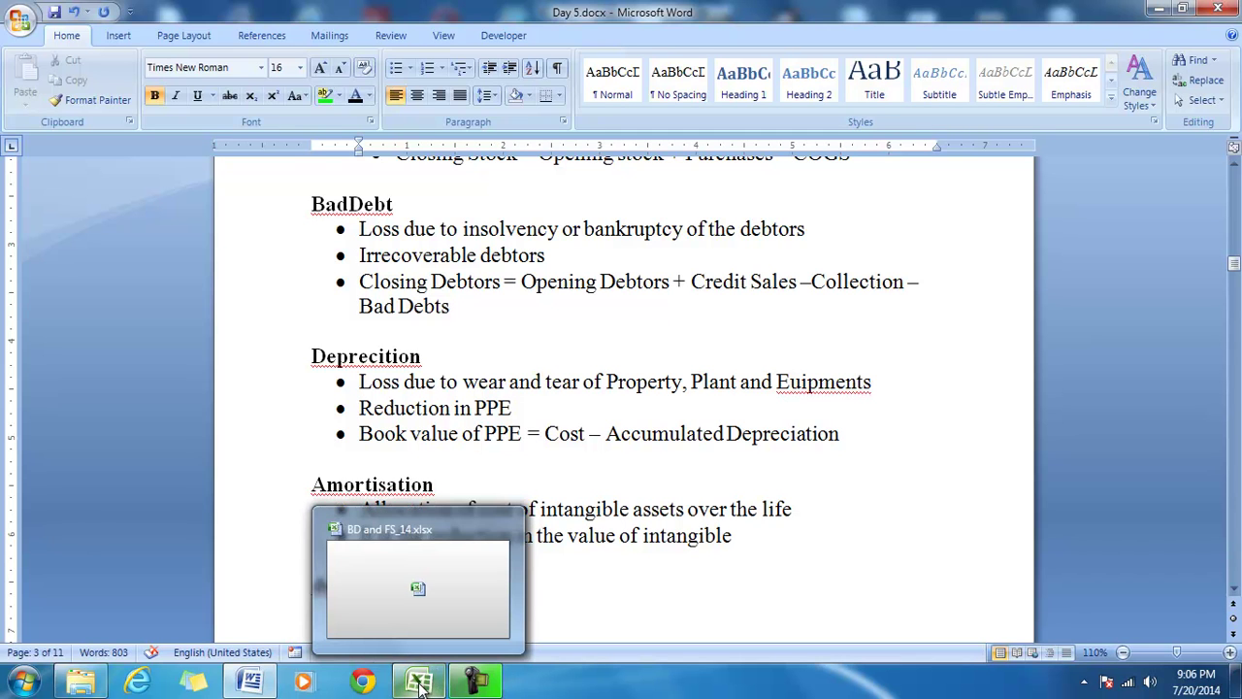
Step: In the balance sheet workbook, trace the precedents of the Know-How cells L65 and F70
{"action": "left_click", "coordinate": [422, 687]}
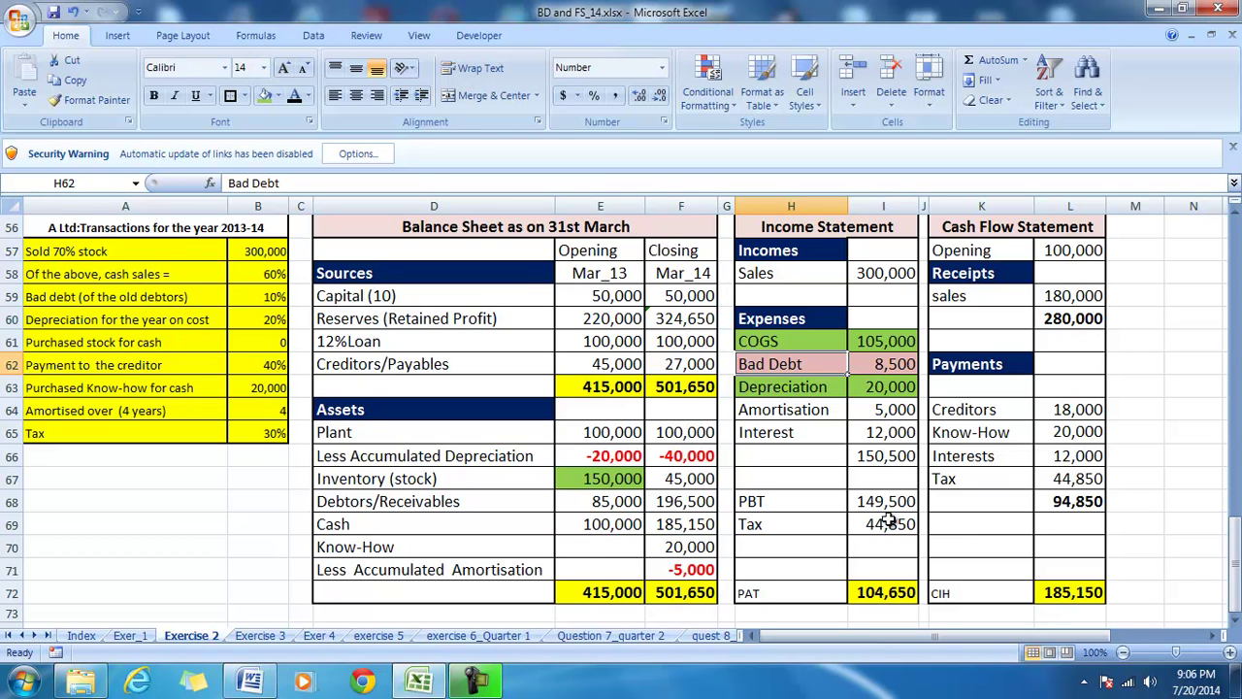
{"action": "left_click", "coordinate": [1055, 431]}
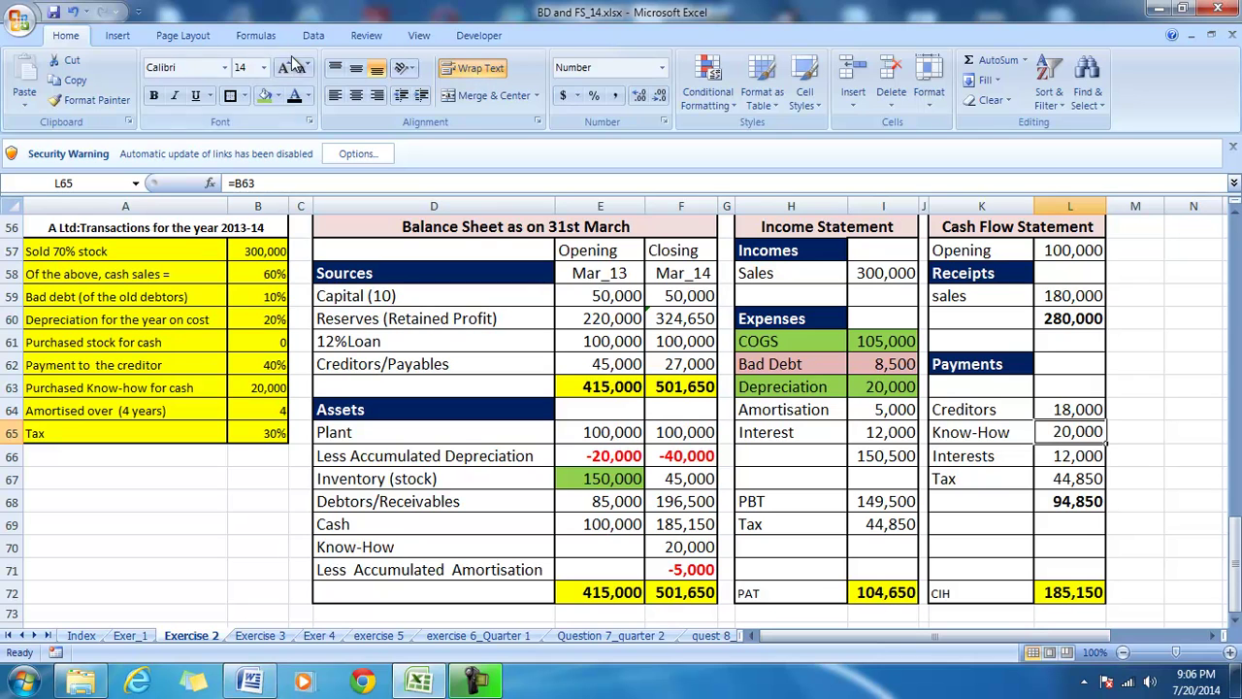
{"action": "left_click", "coordinate": [247, 36]}
{"action": "left_click", "coordinate": [668, 64]}
{"action": "left_click", "coordinate": [658, 544]}
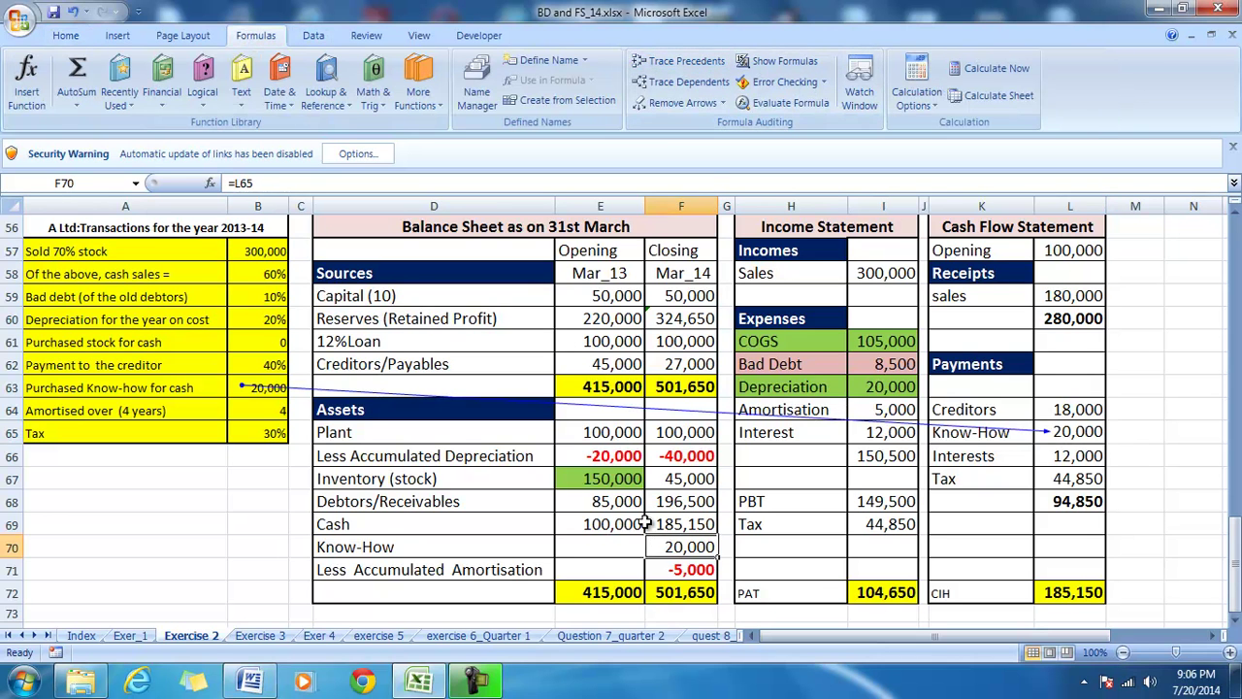
{"action": "left_click", "coordinate": [662, 60]}
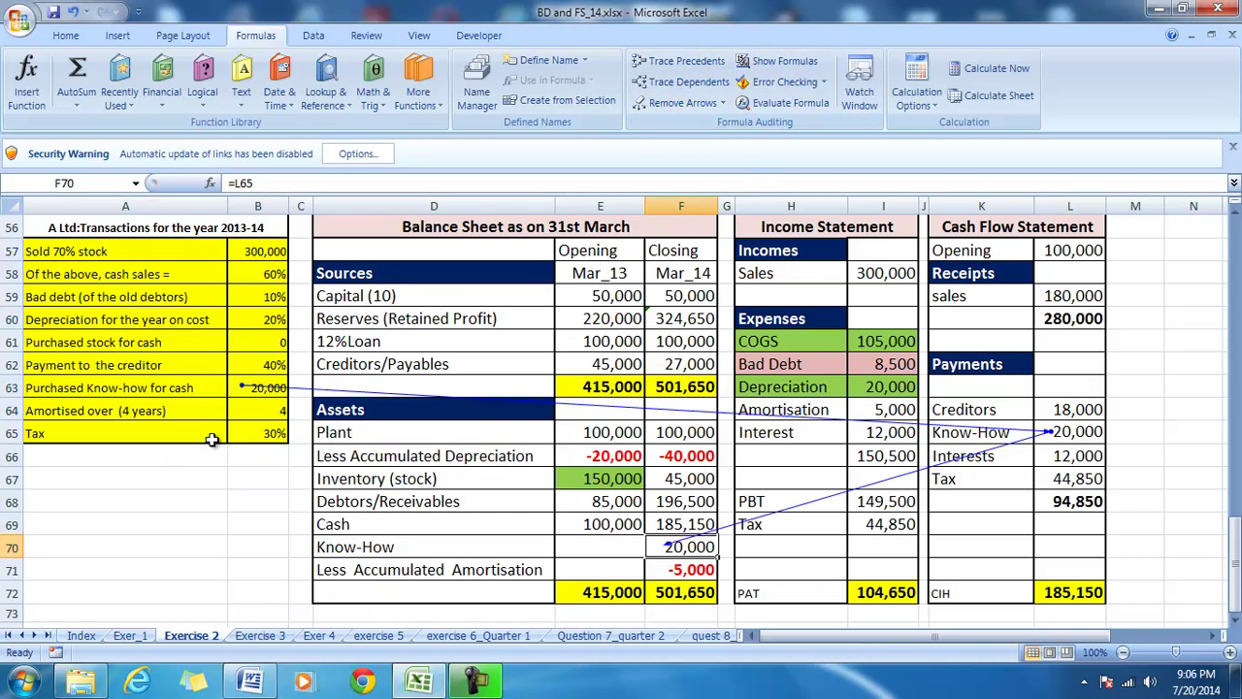
Step: Try tracing the amortisation period in B64, dismiss the error, and remove all trace arrows
{"action": "left_click", "coordinate": [261, 415]}
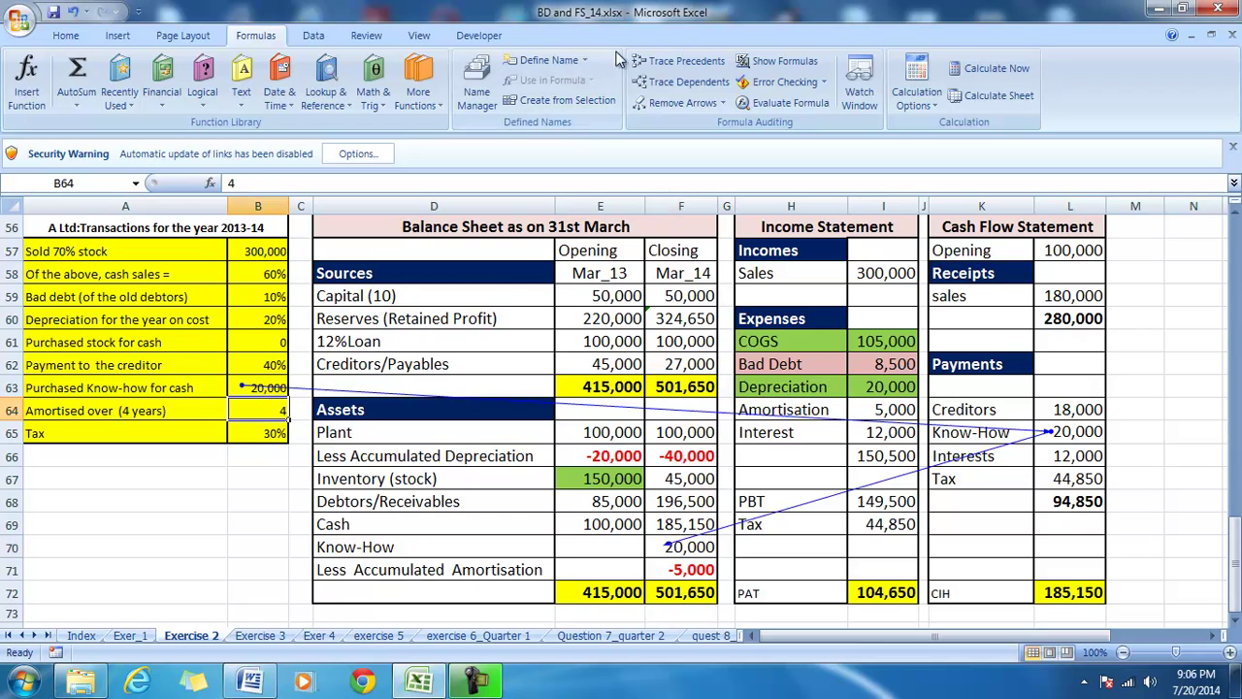
{"action": "left_click", "coordinate": [680, 60]}
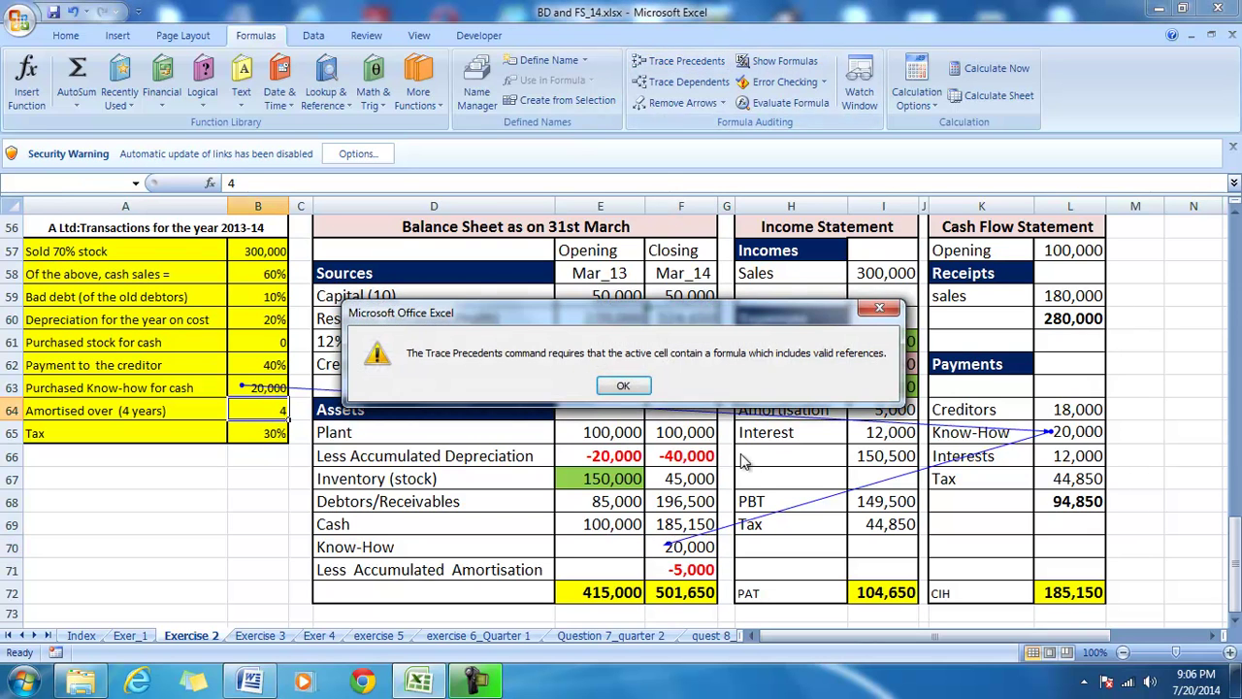
{"action": "left_click", "coordinate": [879, 309]}
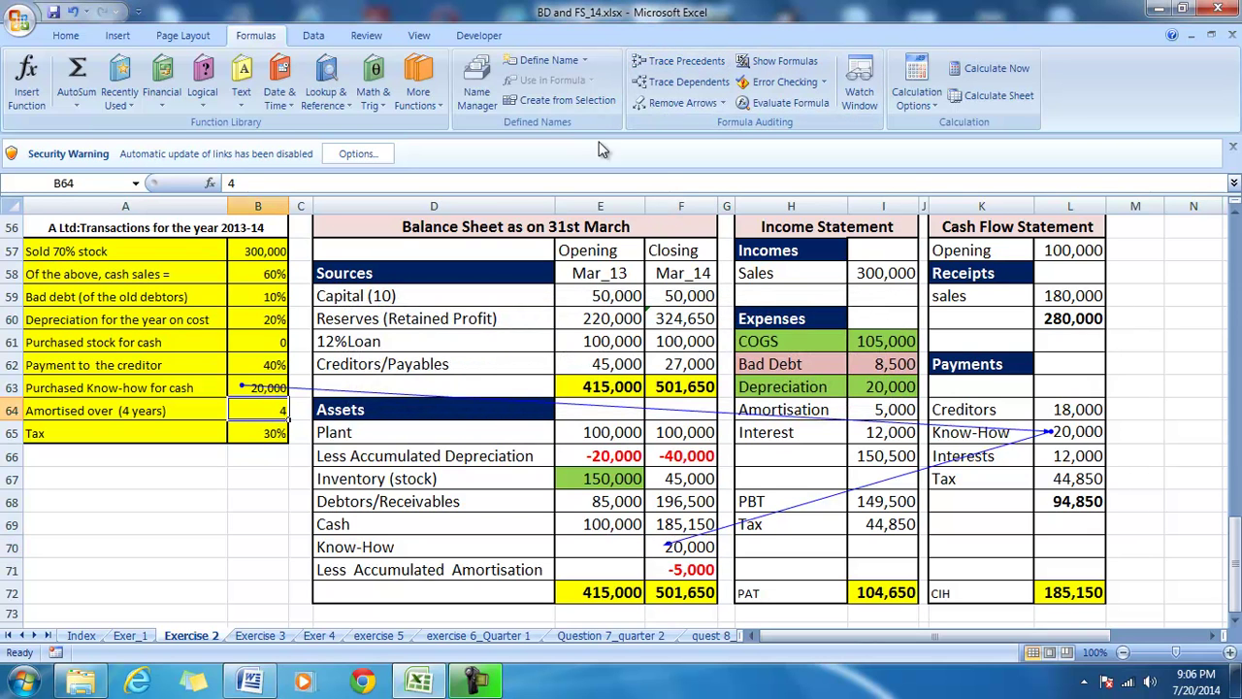
{"action": "left_click", "coordinate": [680, 102]}
{"action": "left_click", "coordinate": [884, 409]}
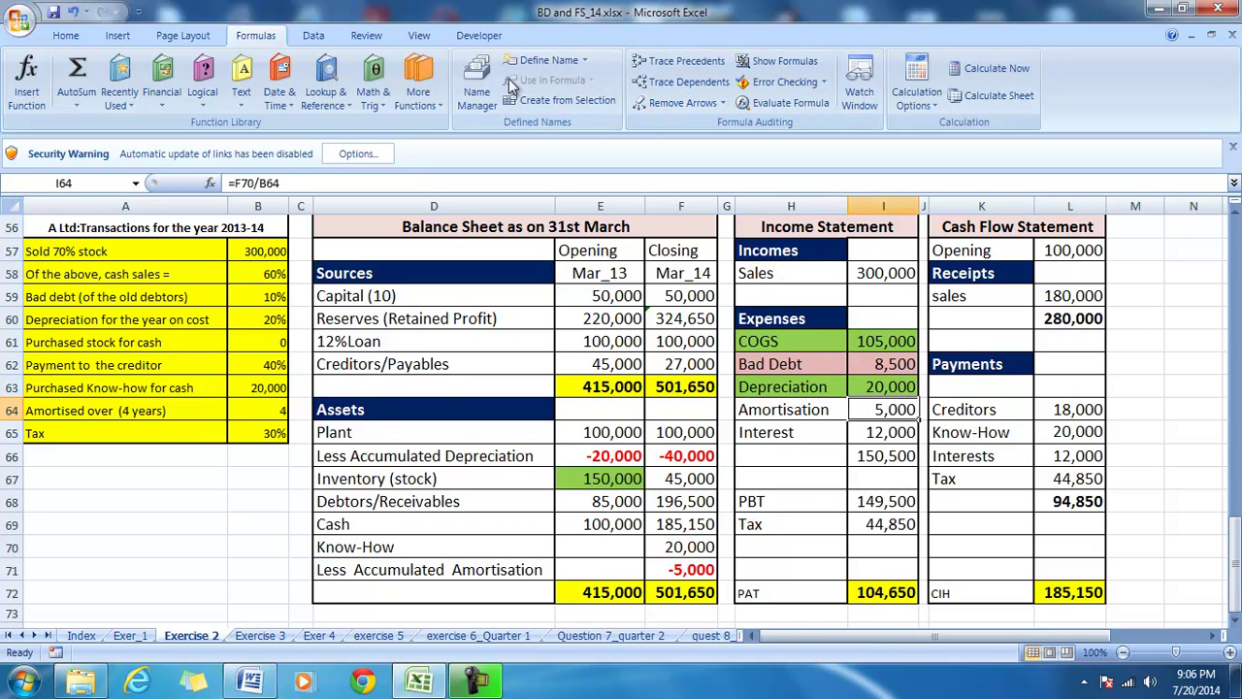
Step: Trace the Amortisation expense's inputs, then fill H64:I64 with Red, Accent 2, Lighter 60%
{"action": "left_click", "coordinate": [645, 62]}
{"action": "left_click", "coordinate": [678, 570]}
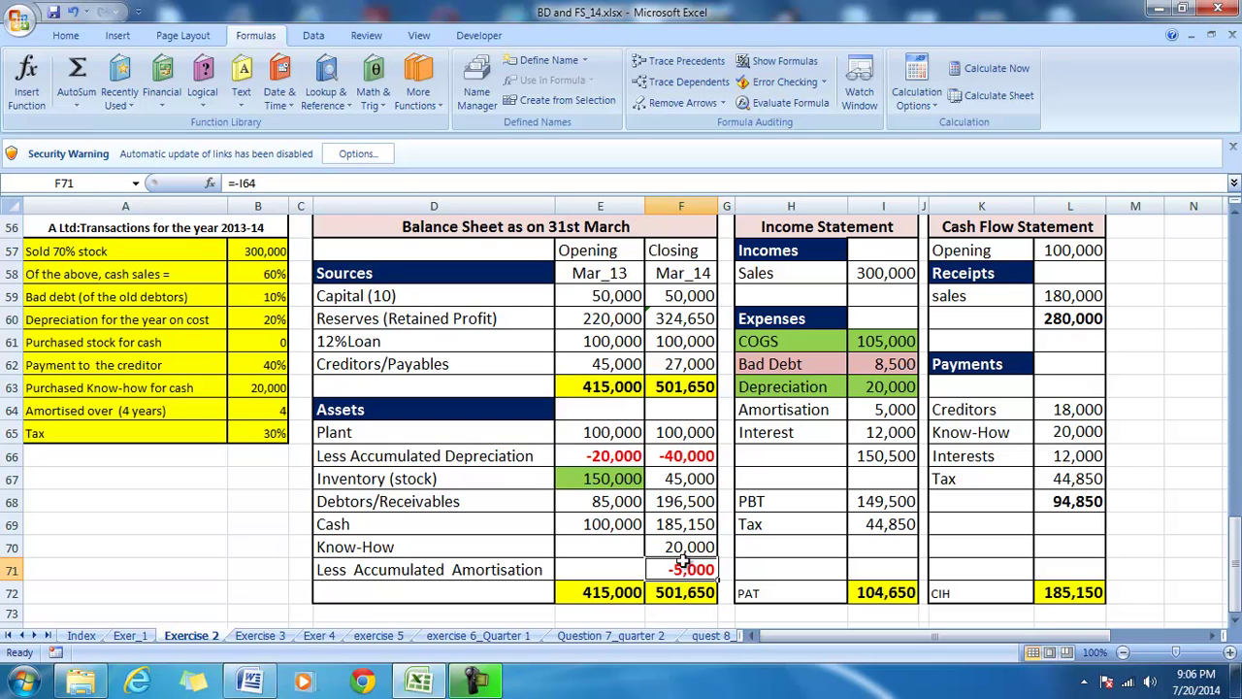
{"action": "left_click_drag", "start_coordinate": [767, 412], "coordinate": [870, 406]}
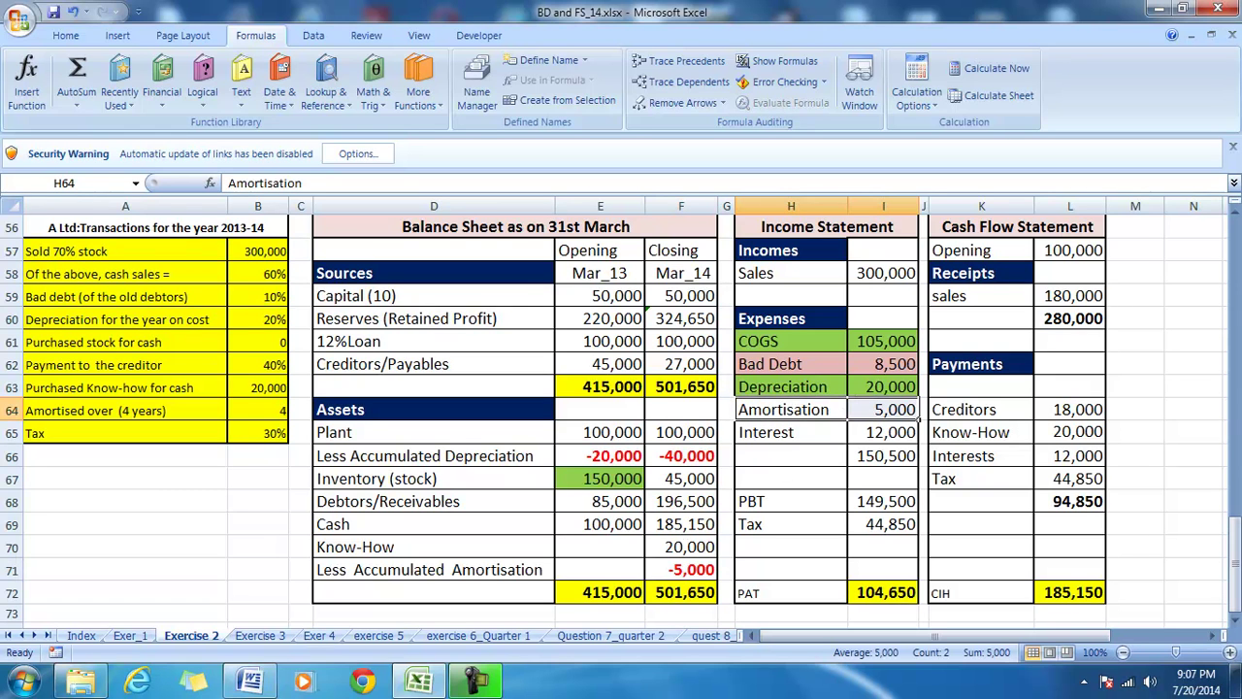
{"action": "left_click", "coordinate": [66, 35]}
{"action": "left_click", "coordinate": [279, 95]}
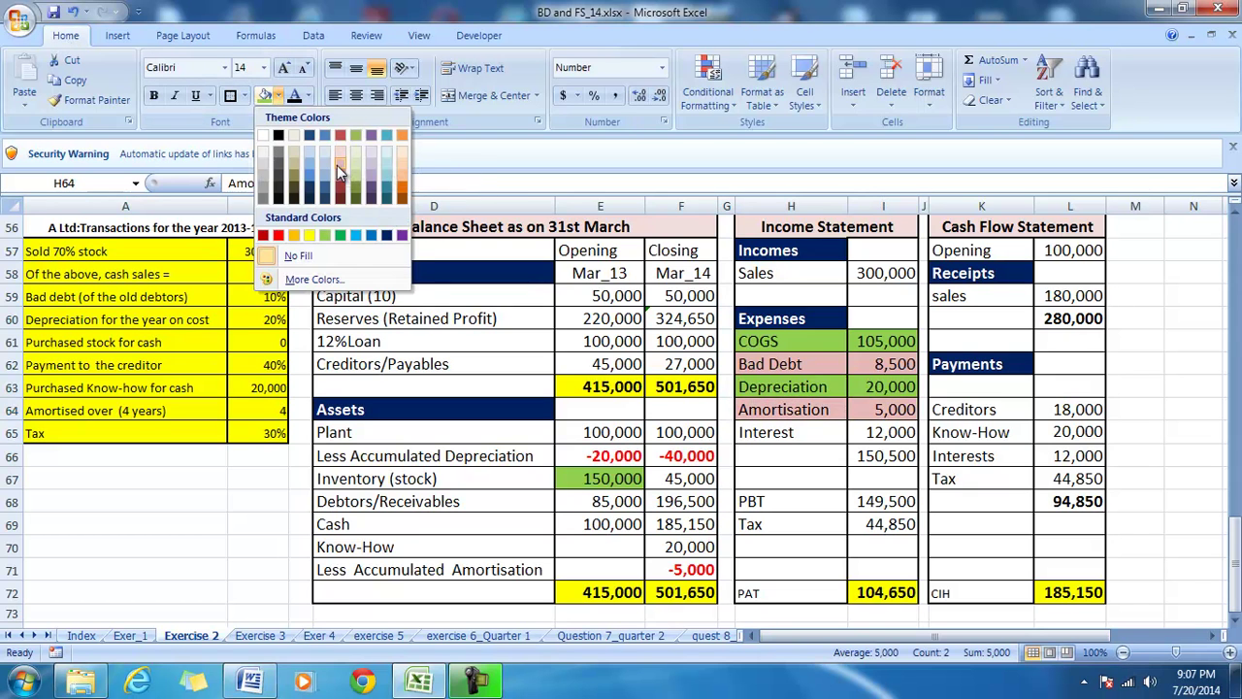
{"action": "left_click", "coordinate": [337, 165]}
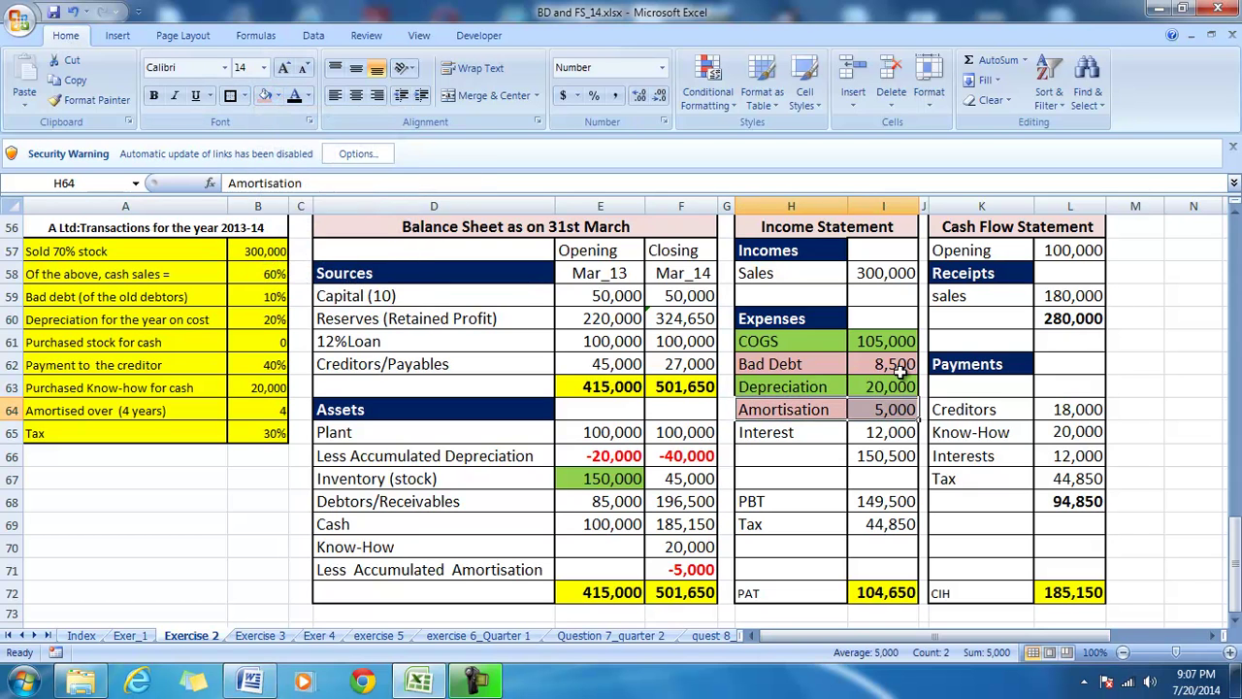
Step: Select the COGS label and its value in I61 to check its sources
{"action": "left_click", "coordinate": [773, 347]}
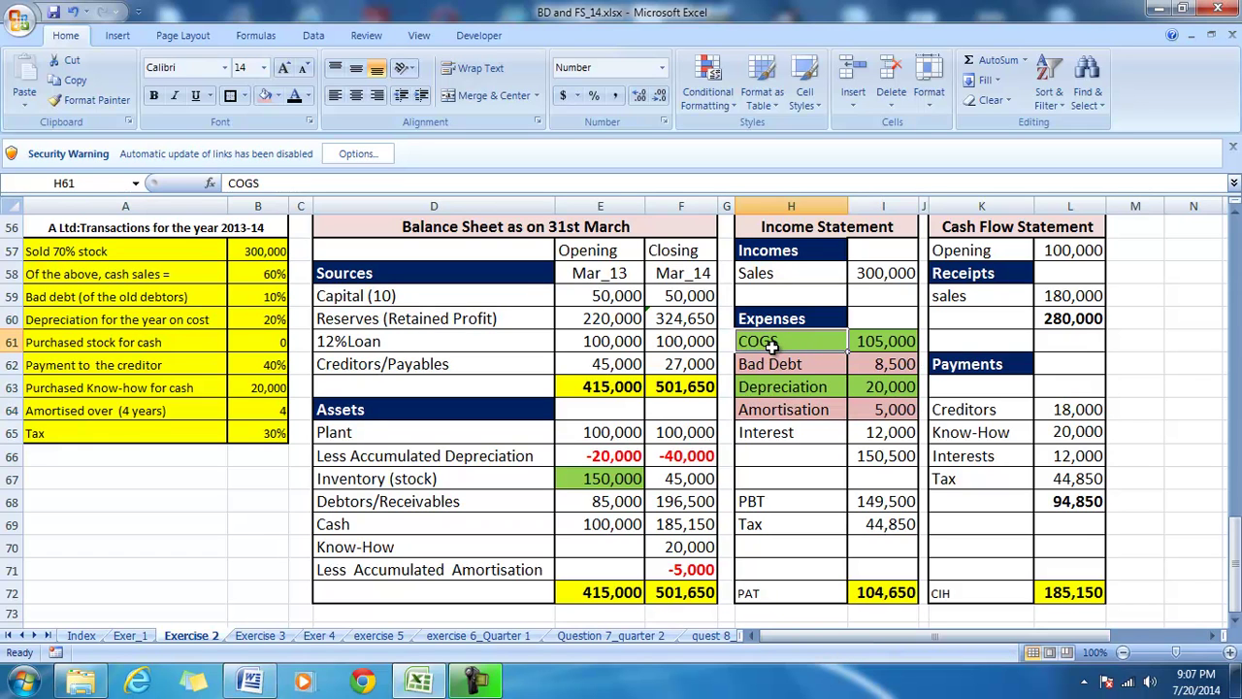
{"action": "left_click", "coordinate": [897, 343]}
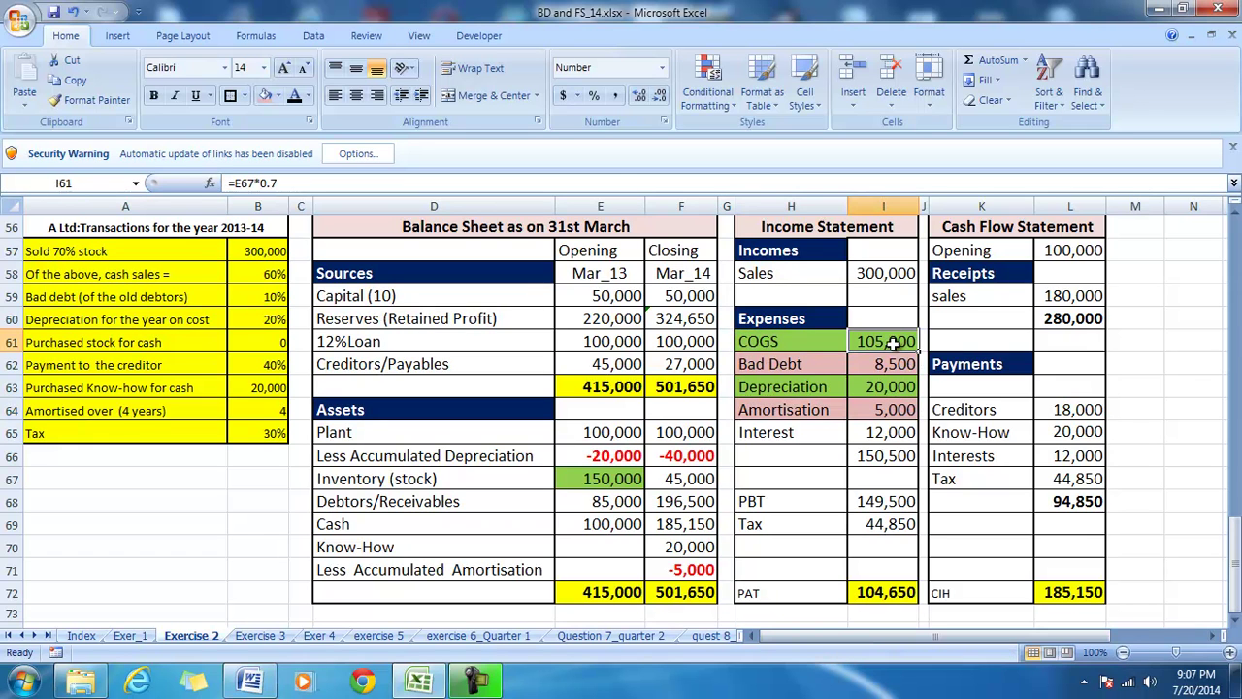
{"action": "left_click", "coordinate": [256, 37]}
{"action": "left_click", "coordinate": [683, 61]}
{"action": "key", "text": "Down"}
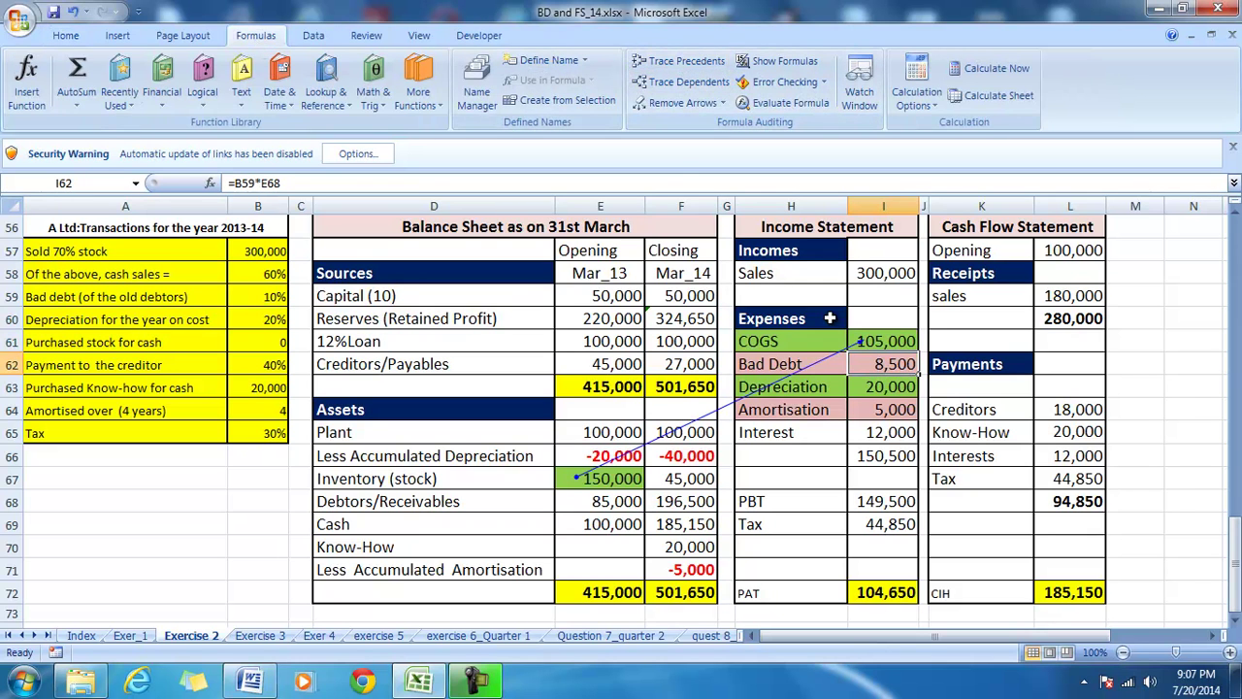
{"action": "left_click", "coordinate": [670, 64]}
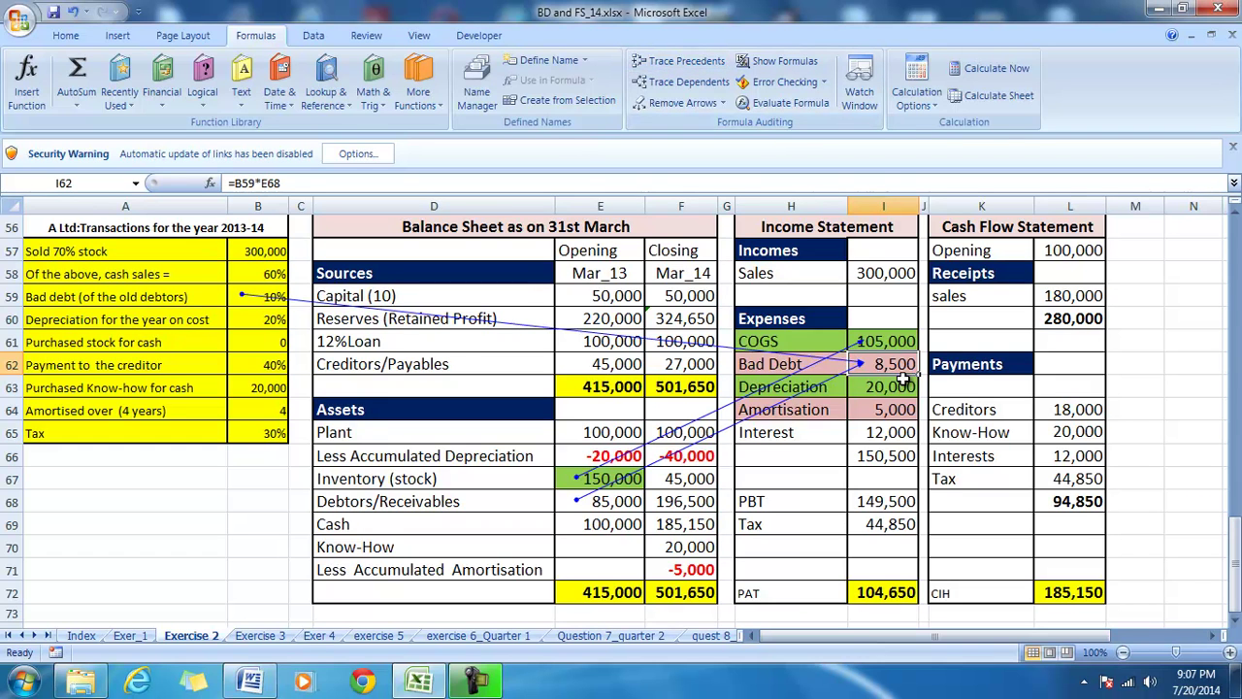
{"action": "left_click", "coordinate": [895, 383]}
{"action": "left_click", "coordinate": [638, 66]}
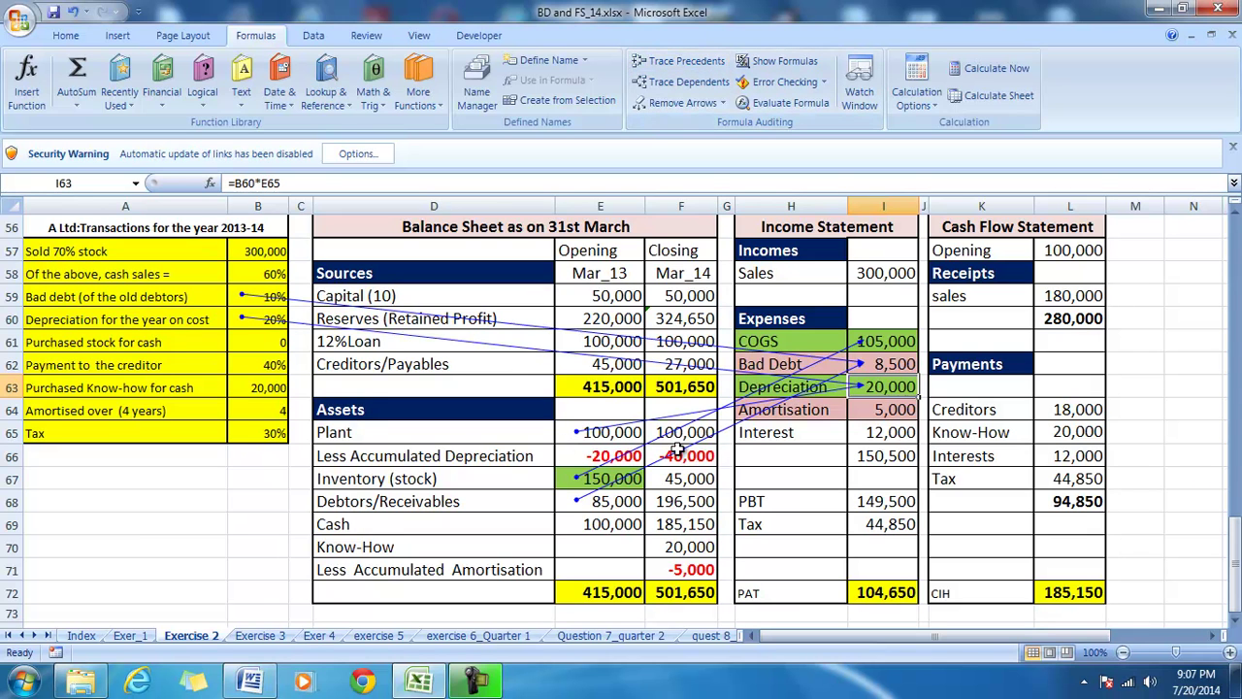
{"action": "left_click", "coordinate": [888, 412]}
{"action": "left_click", "coordinate": [639, 66]}
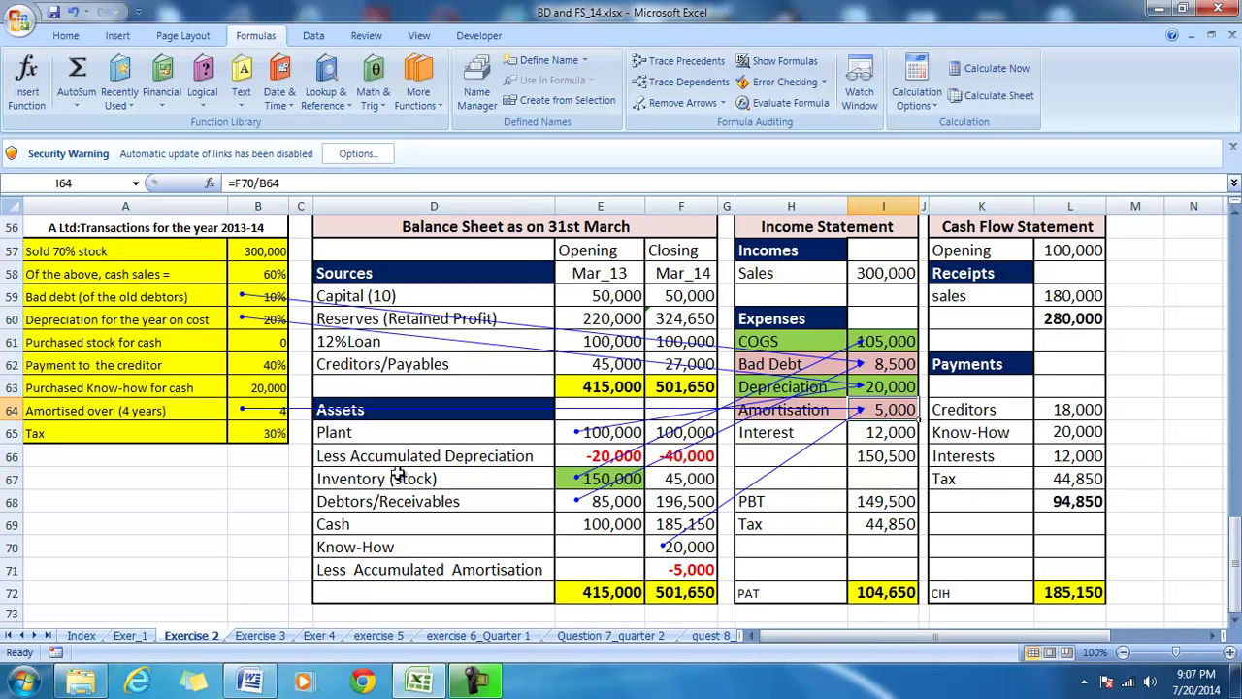
{"action": "left_click", "coordinate": [669, 100]}
{"action": "left_click", "coordinate": [374, 436]}
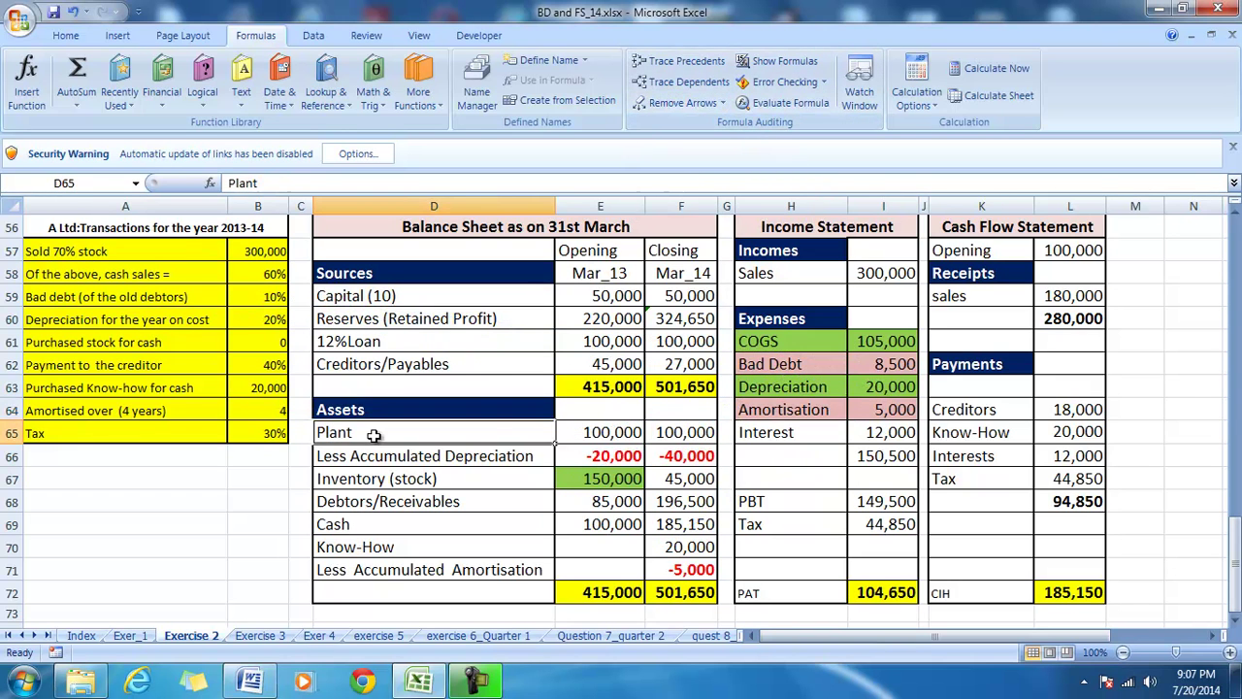
{"action": "left_click", "coordinate": [358, 483]}
{"action": "left_click", "coordinate": [351, 505]}
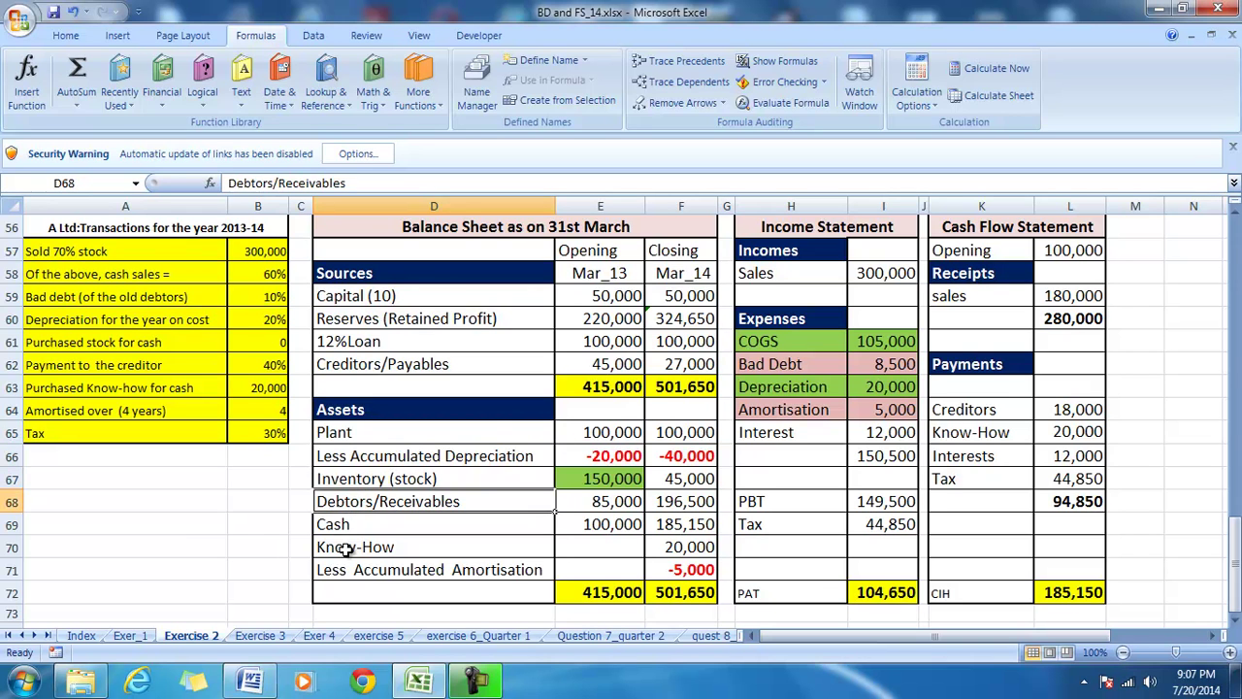
{"action": "left_click", "coordinate": [347, 548]}
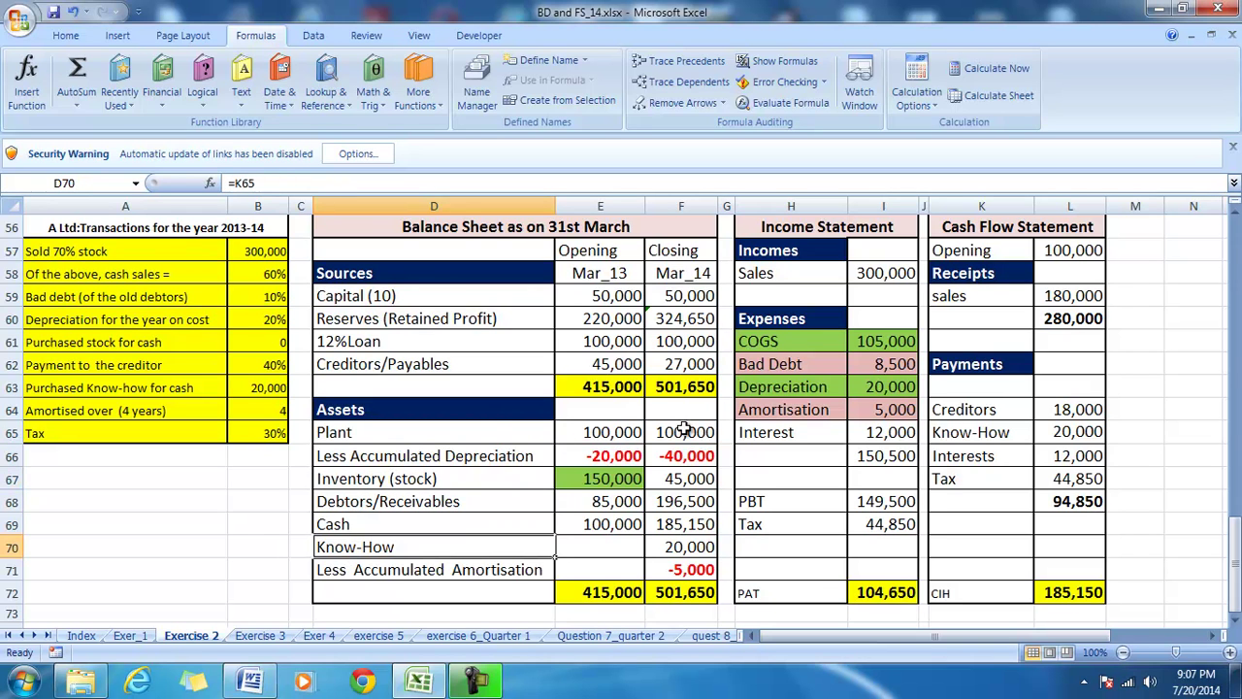
{"action": "left_click", "coordinate": [786, 340]}
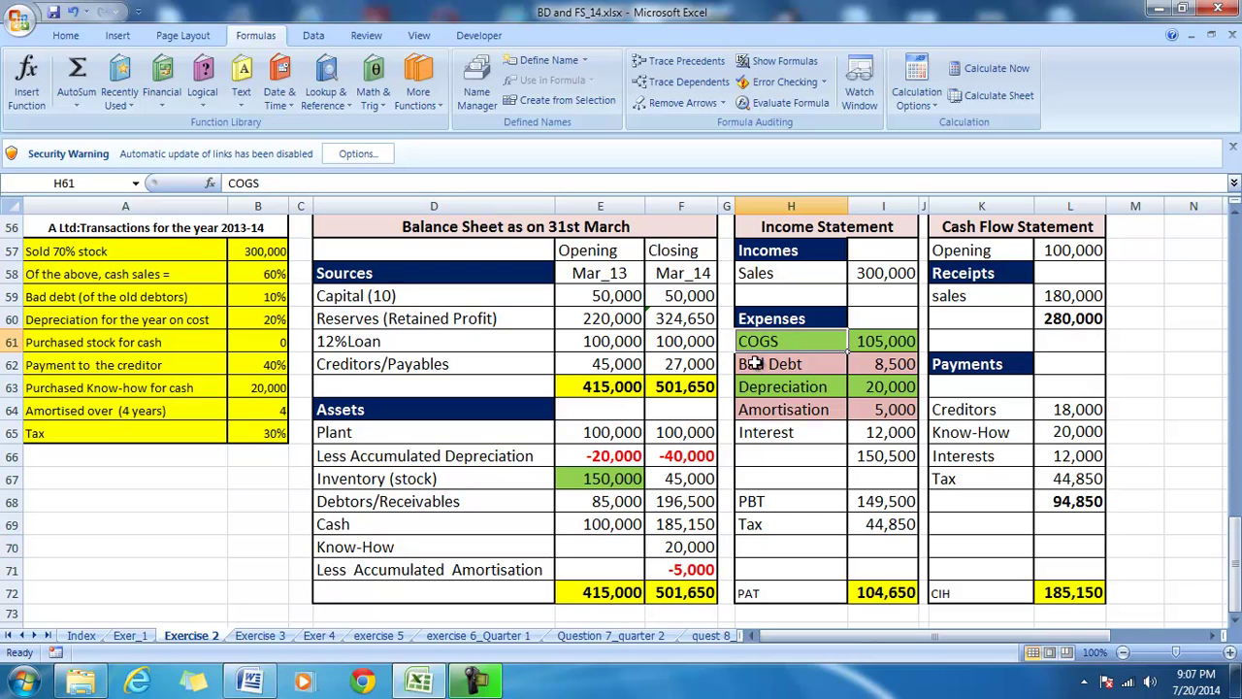
{"action": "left_click", "coordinate": [764, 365]}
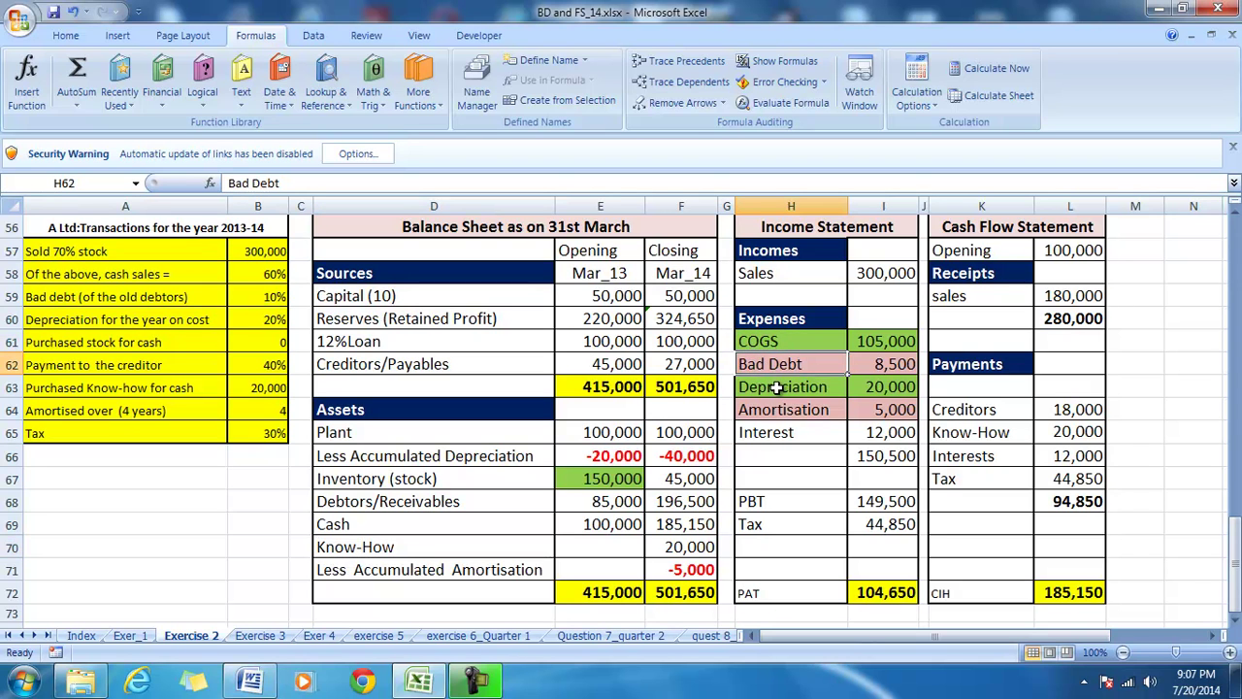
{"action": "left_click", "coordinate": [777, 387]}
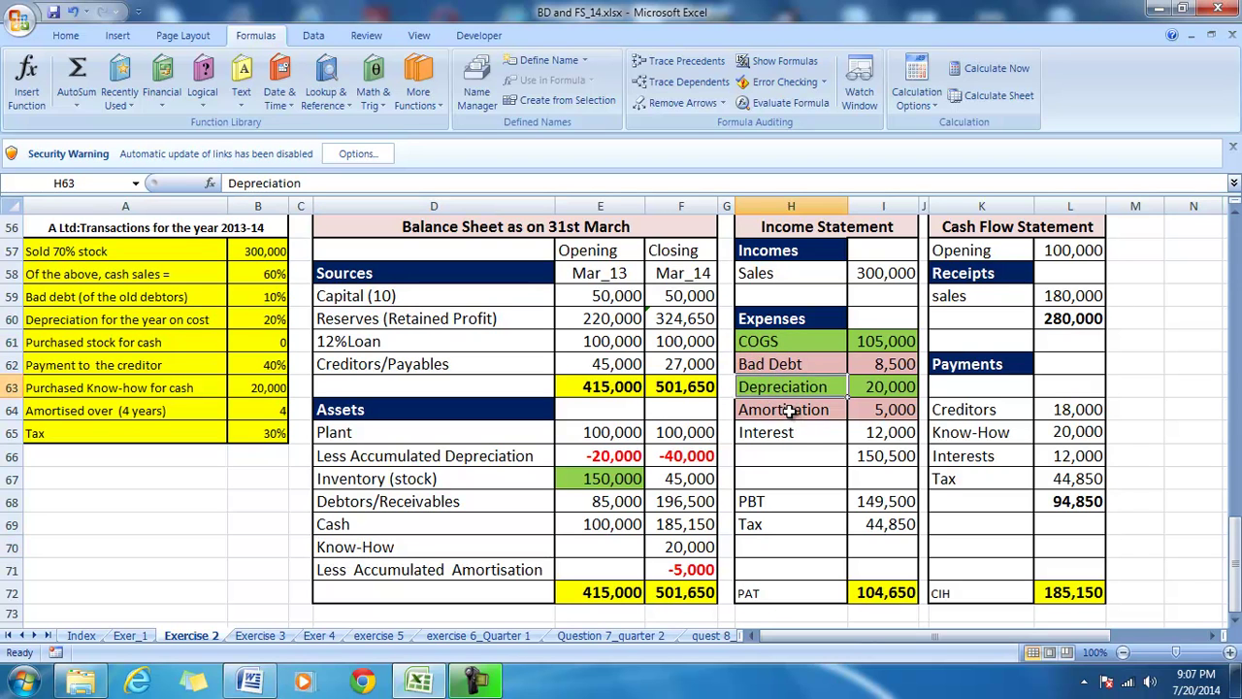